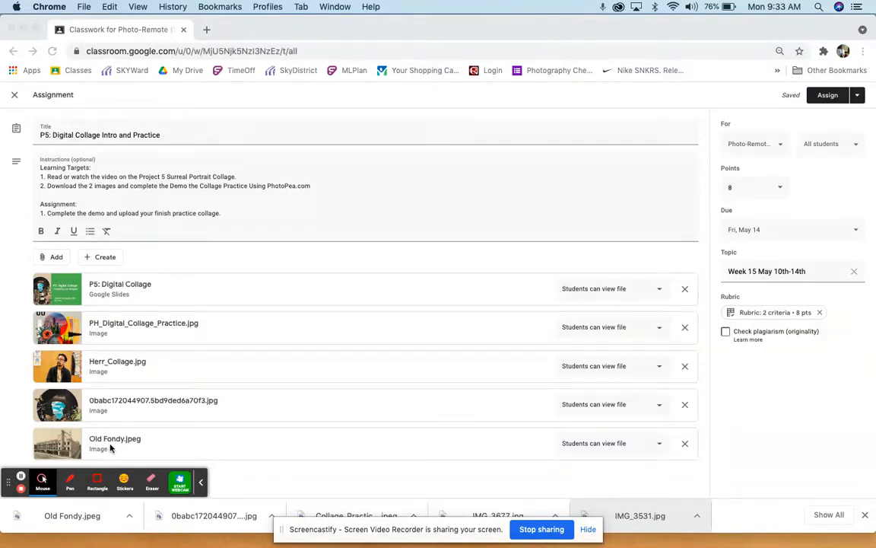
Switch to Finder, open the 5th Photography folder in Documents and create a new folder inside it
{"action": "key", "text": "ctrl+Up"}
{"action": "left_click", "coordinate": [725, 96]}
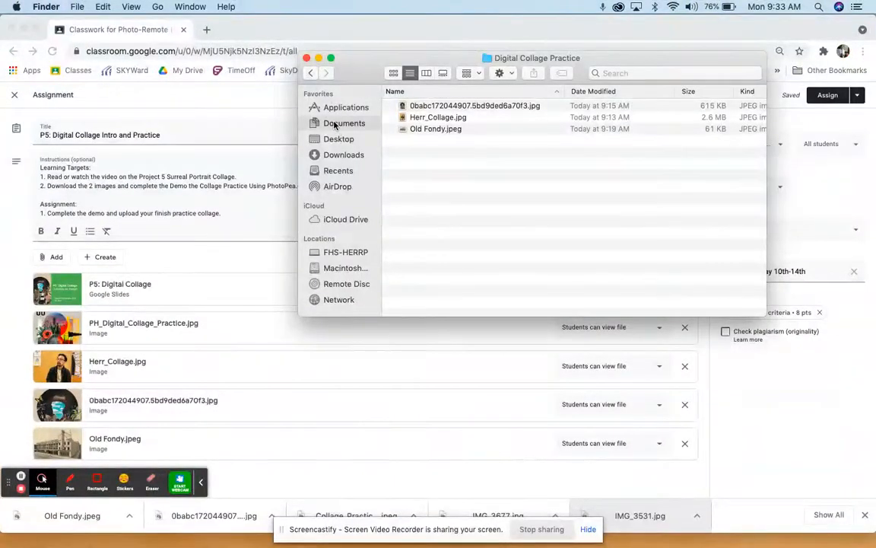
{"action": "left_click", "coordinate": [335, 123]}
{"action": "double_click", "coordinate": [430, 106]}
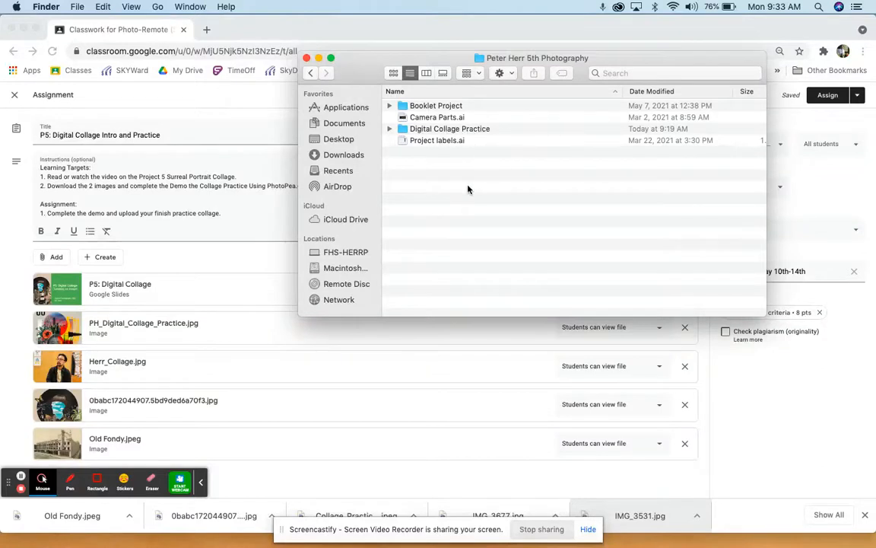
{"action": "right_click", "coordinate": [468, 188]}
{"action": "left_click", "coordinate": [490, 192]}
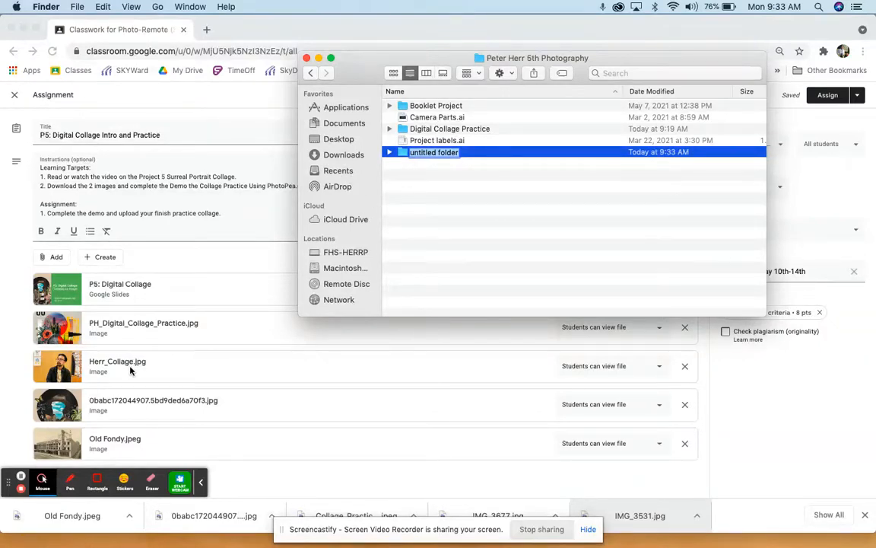
Open the Digital Collage Practice folder and preview its collage source images one after another, comparing the portrait photo with the surreal collage
{"action": "double_click", "coordinate": [433, 129]}
{"action": "left_click", "coordinate": [433, 129]}
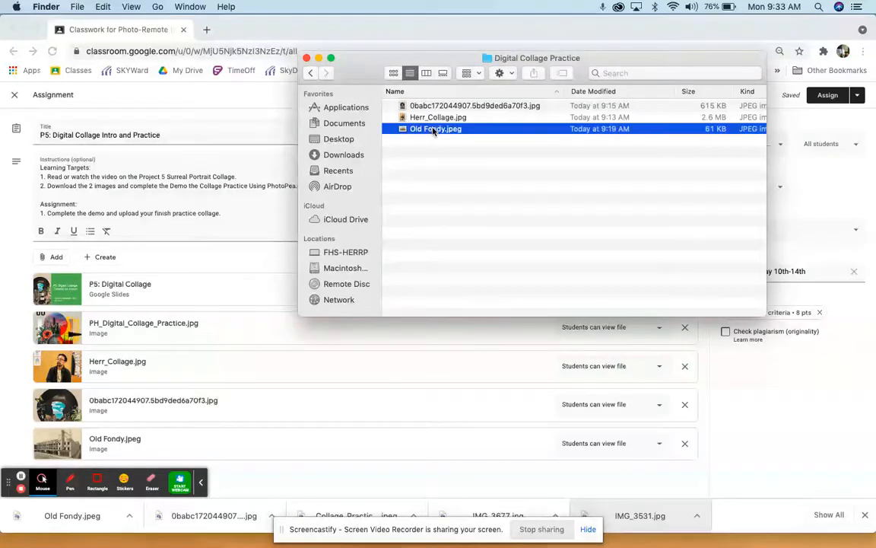
{"action": "key", "text": "space"}
{"action": "key", "text": "Up"}
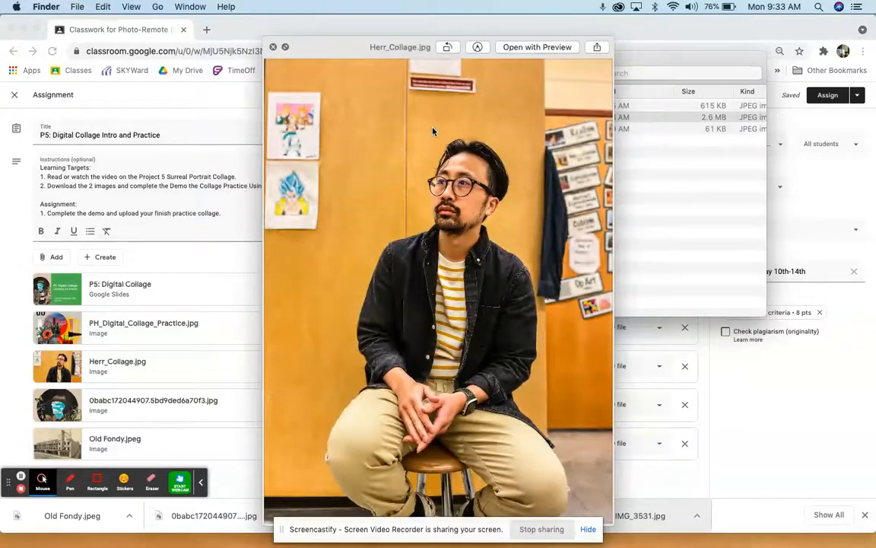
{"action": "key", "text": "space"}
{"action": "key", "text": "Up"}
{"action": "key", "text": "space"}
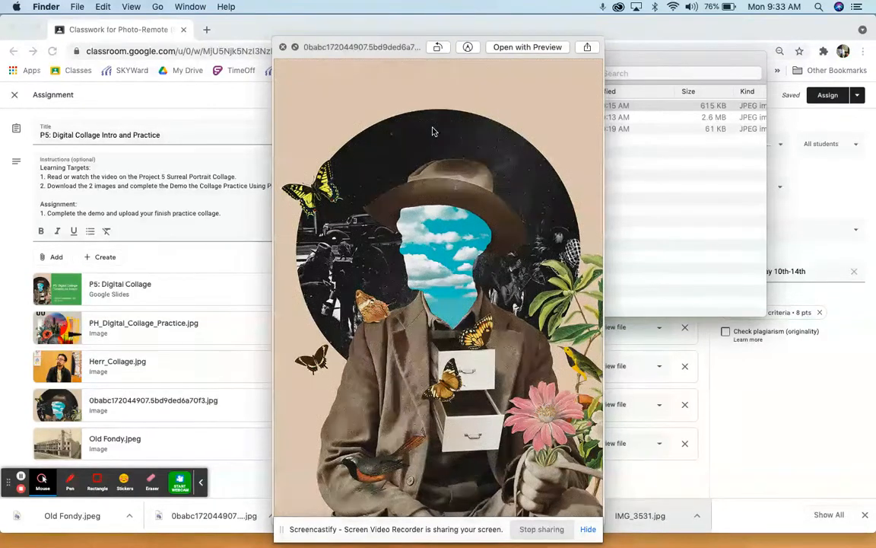
{"action": "key", "text": "Down"}
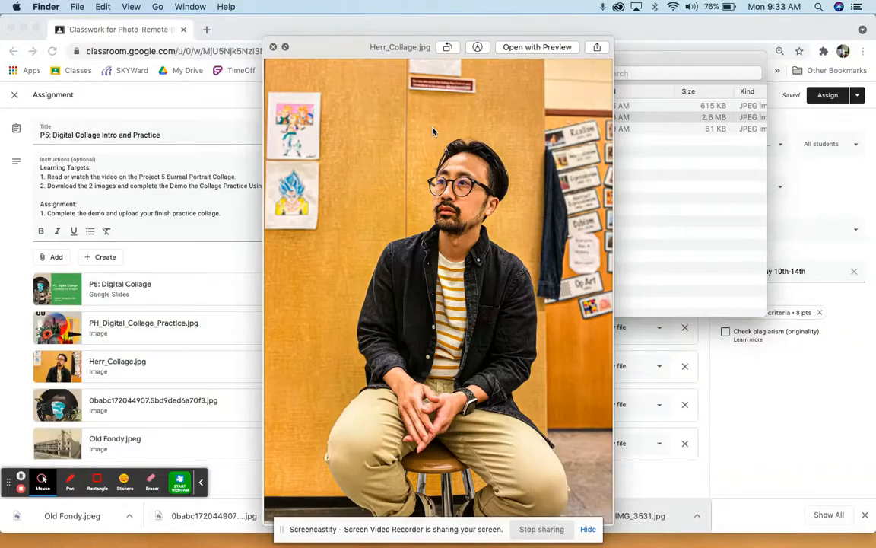
{"action": "key", "text": "Up"}
{"action": "key", "text": "Down"}
{"action": "key", "text": "Up"}
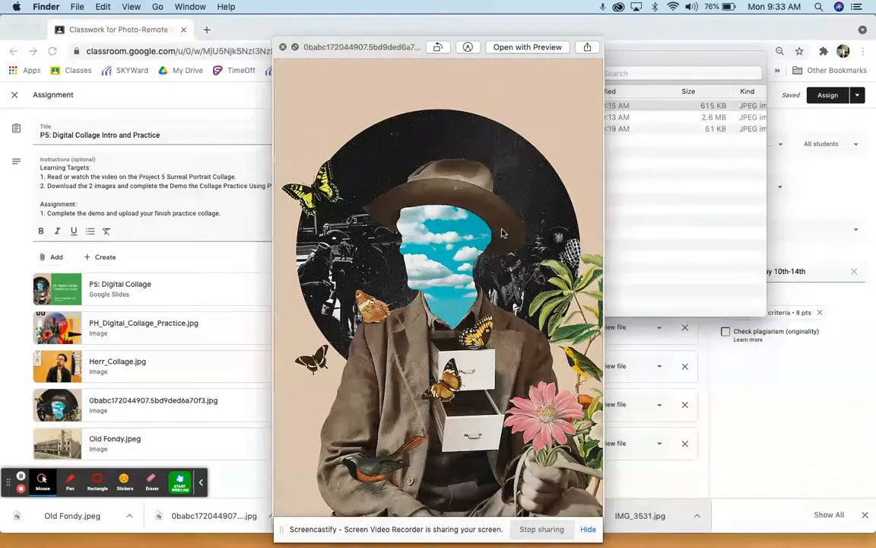
{"action": "key", "text": "space"}
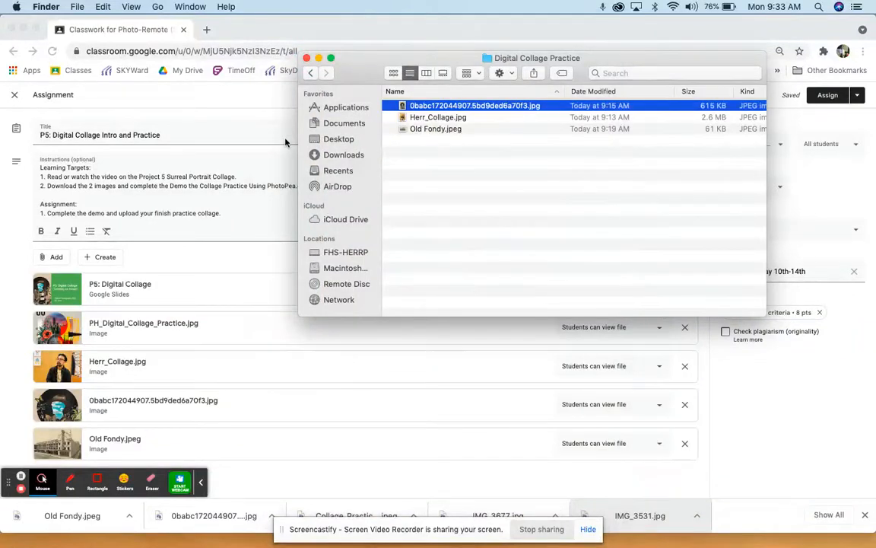
Hide the screen-sharing notice and start a new document in Photoshop, showing the Photo presets
{"action": "mouse_move", "coordinate": [321, 546]}
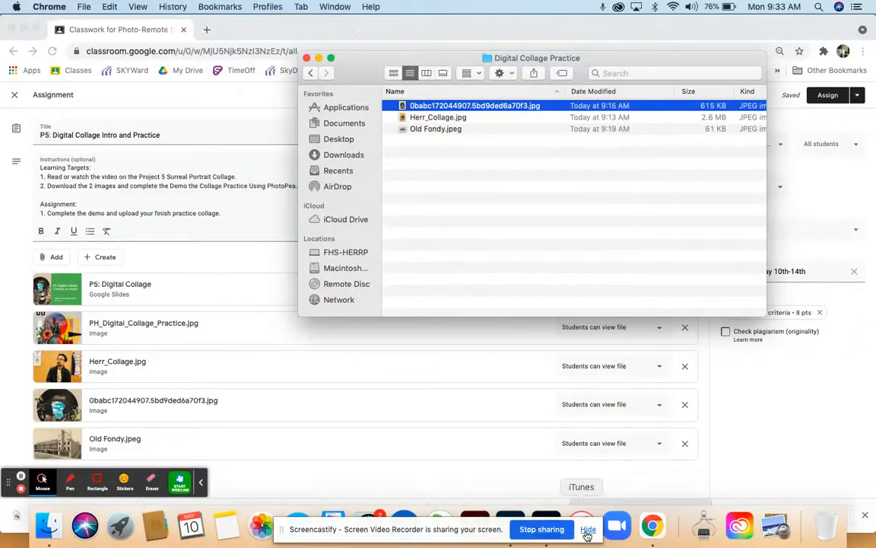
{"action": "left_click", "coordinate": [588, 529]}
{"action": "left_click", "coordinate": [489, 525]}
{"action": "left_click", "coordinate": [60, 215]}
{"action": "left_click", "coordinate": [223, 84]}
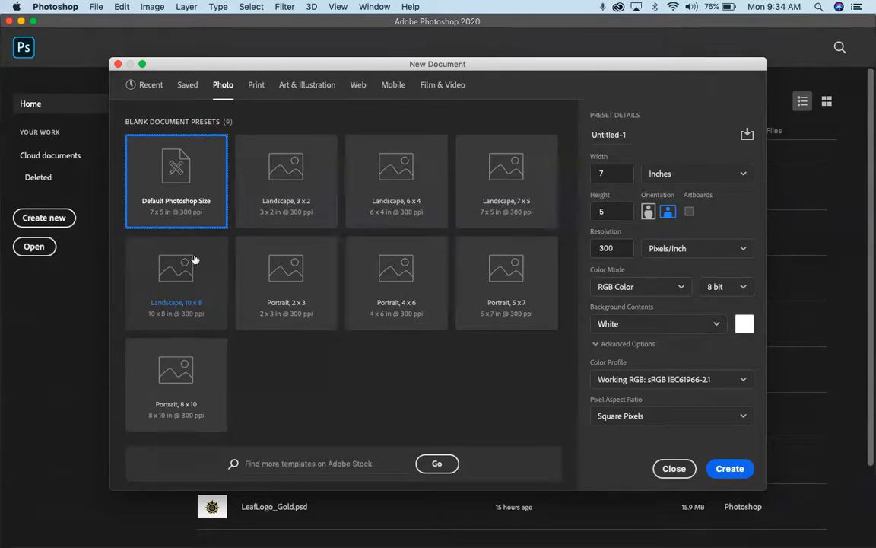
View the installed Adobe programs in Finder's Applications folder and return to Photoshop's New Document dialog
{"action": "mouse_move", "coordinate": [559, 534]}
{"action": "left_click", "coordinate": [55, 535]}
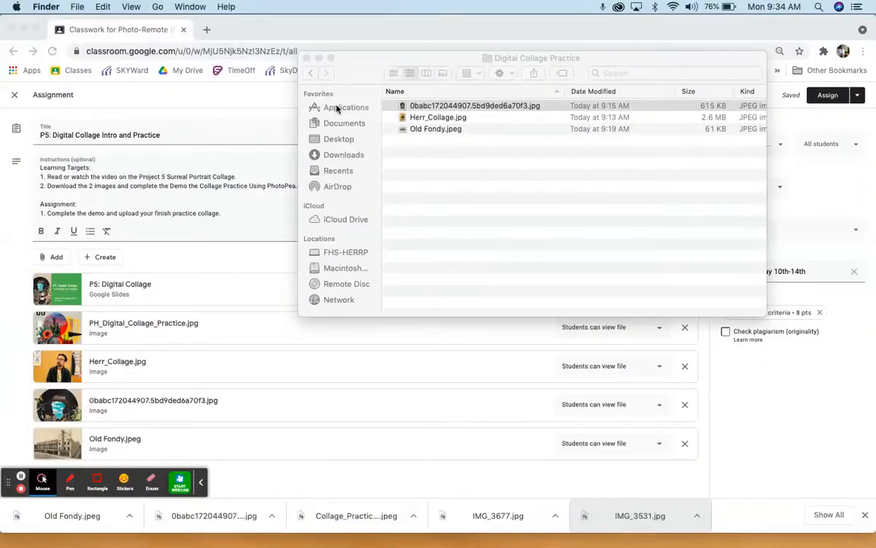
{"action": "left_click", "coordinate": [338, 108]}
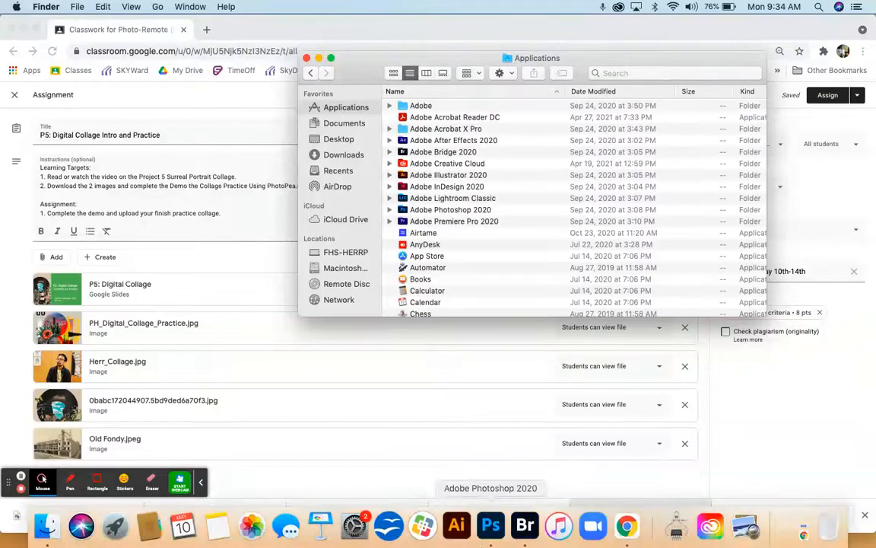
{"action": "left_click", "coordinate": [490, 526]}
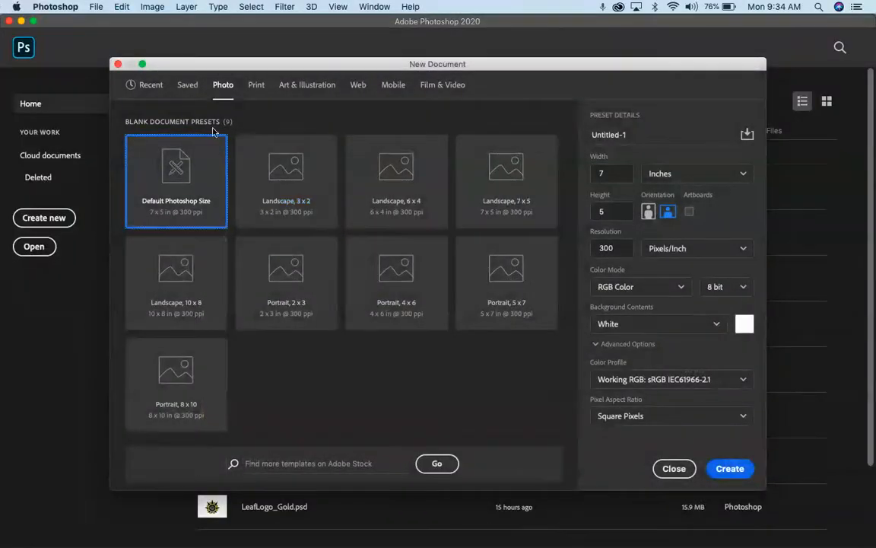
Choose the Landscape, 10 x 8 preset, change its orientation to portrait and set the resolution to 200 pixels/inch
{"action": "left_click", "coordinate": [185, 304]}
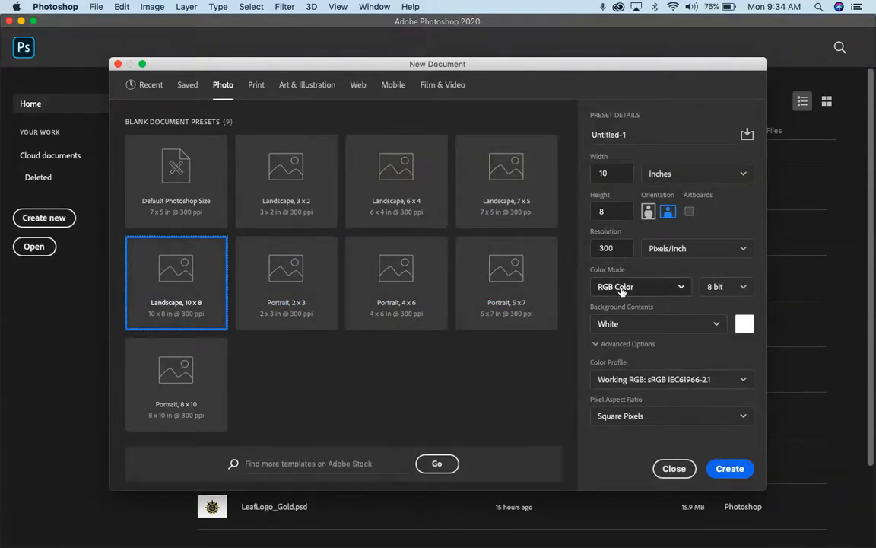
{"action": "left_click", "coordinate": [647, 211]}
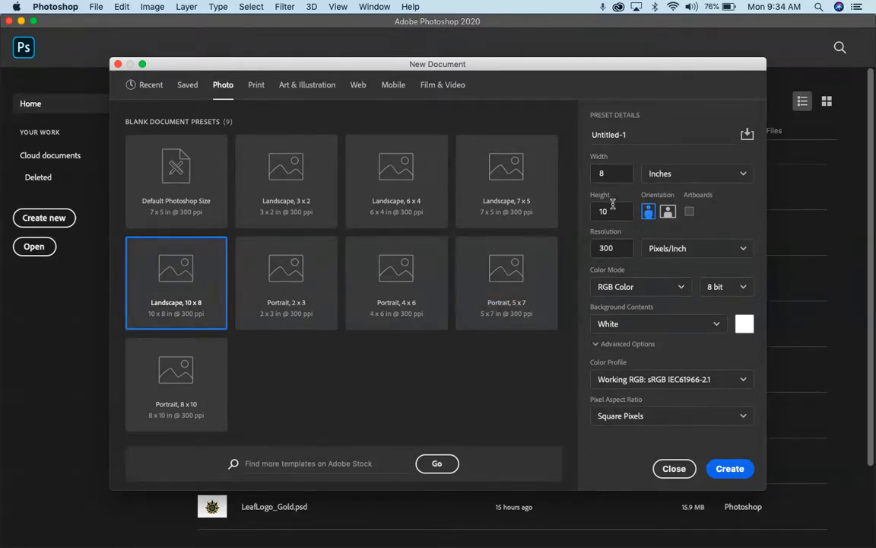
{"action": "left_click_drag", "start_coordinate": [618, 246], "coordinate": [522, 246]}
{"action": "type", "text": "200"}
{"action": "key", "text": "Tab"}
Name the new document PH_Collage_Prac and create it
{"action": "left_click", "coordinate": [601, 140]}
{"action": "type", "text": "PH"}
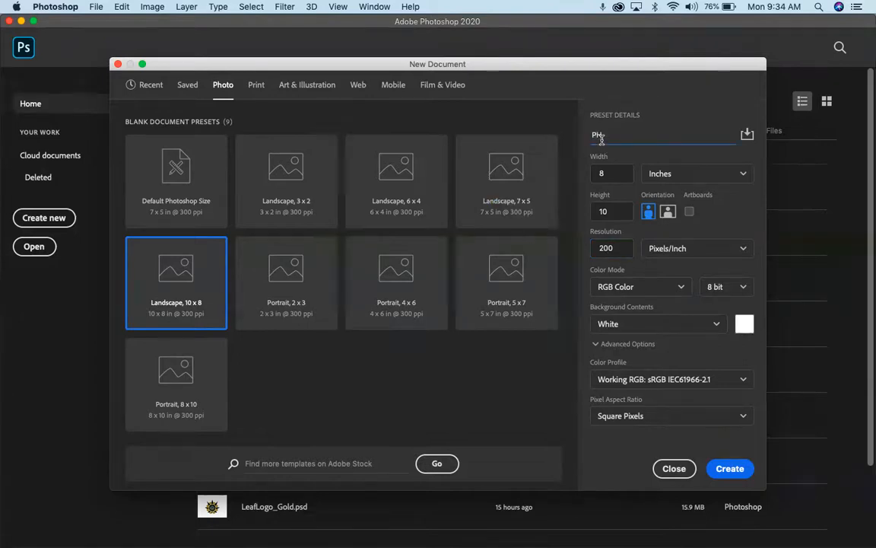
{"action": "type", "text": "-Collage_Prac"}
{"action": "left_click", "coordinate": [727, 467]}
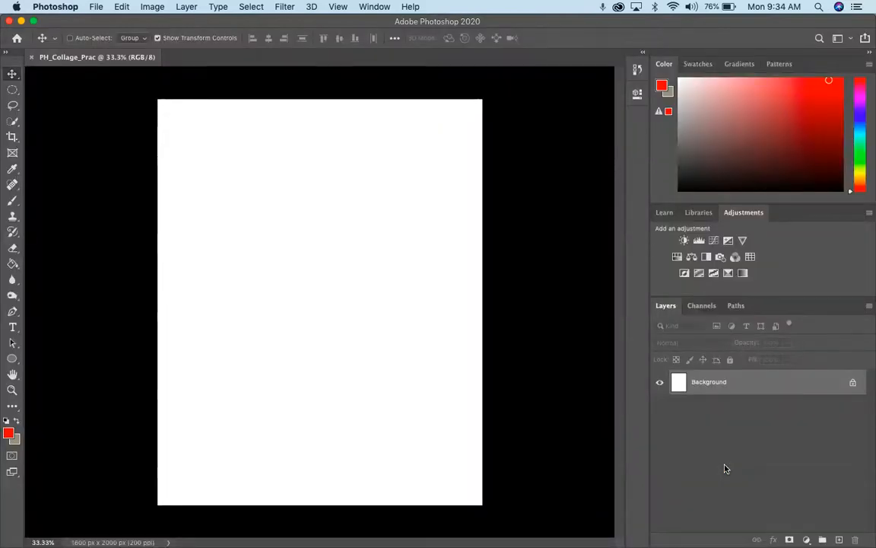
Convert the Background into a fully locked ordinary layer and hide it
{"action": "left_click", "coordinate": [852, 384]}
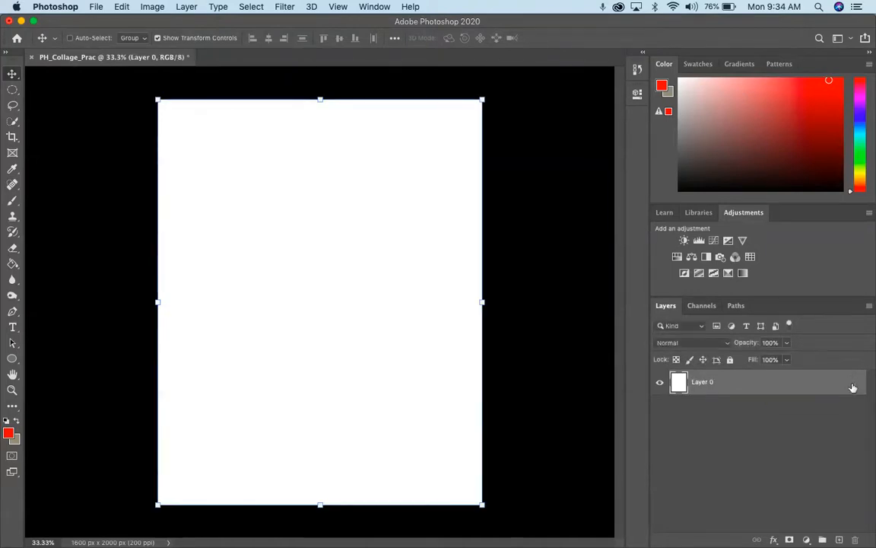
{"action": "left_click", "coordinate": [730, 359]}
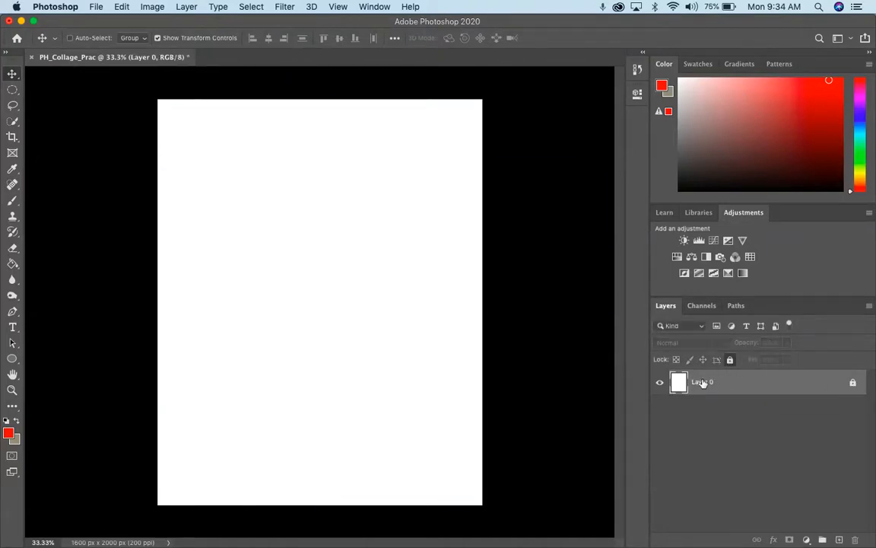
{"action": "left_click", "coordinate": [659, 384]}
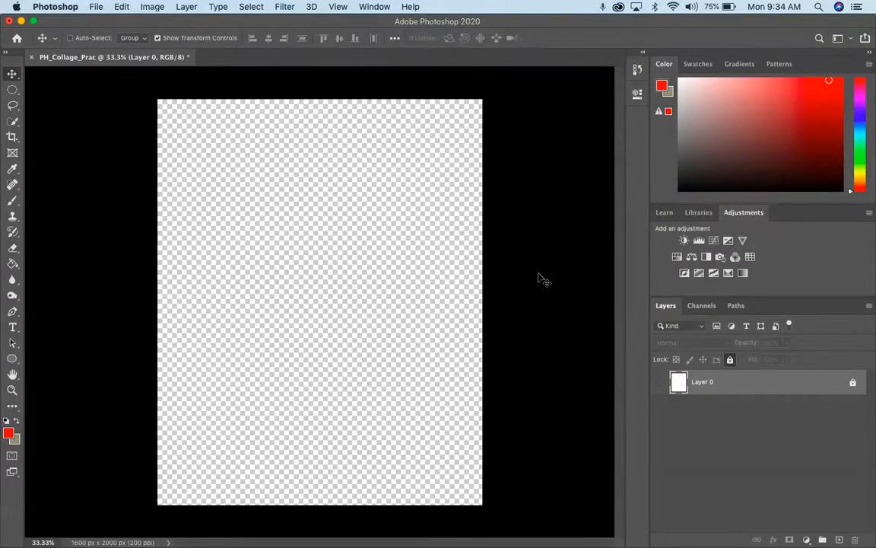
Switch to Chrome and search Google Images for "paper texture" in a new tab
{"action": "key", "text": "ctrl+Up"}
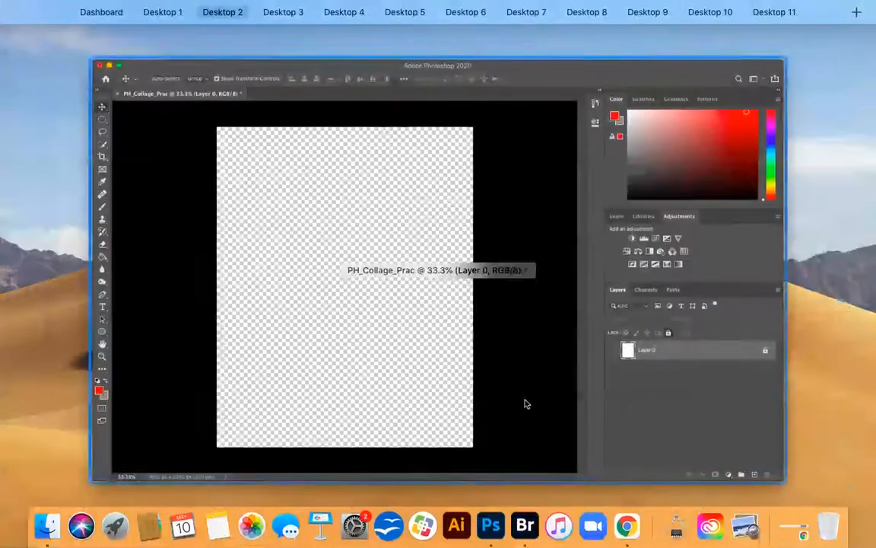
{"action": "left_click", "coordinate": [620, 532]}
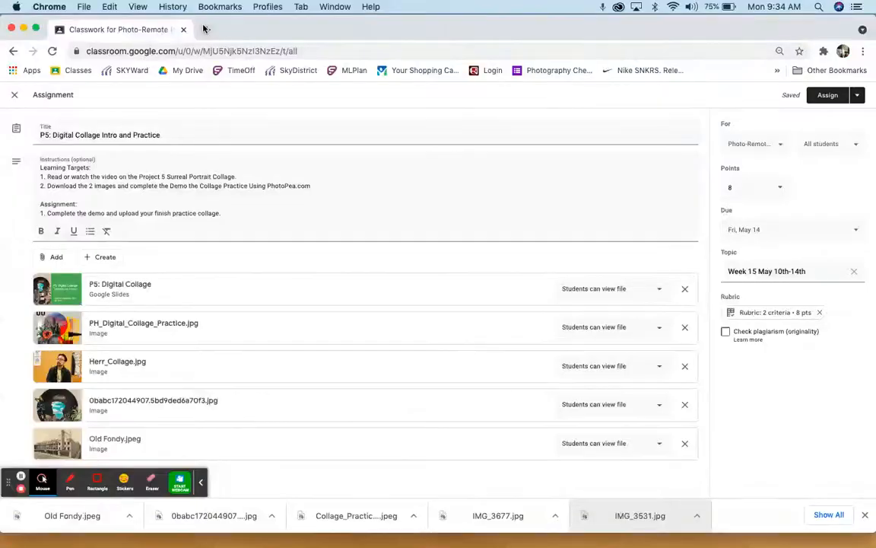
{"action": "left_click", "coordinate": [204, 29]}
{"action": "type", "text": "p"}
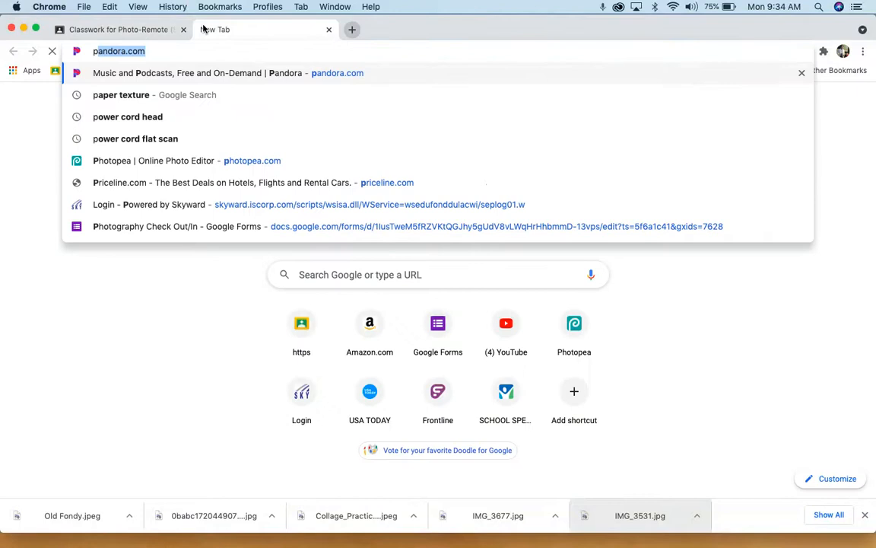
{"action": "type", "text": "aper texture"}
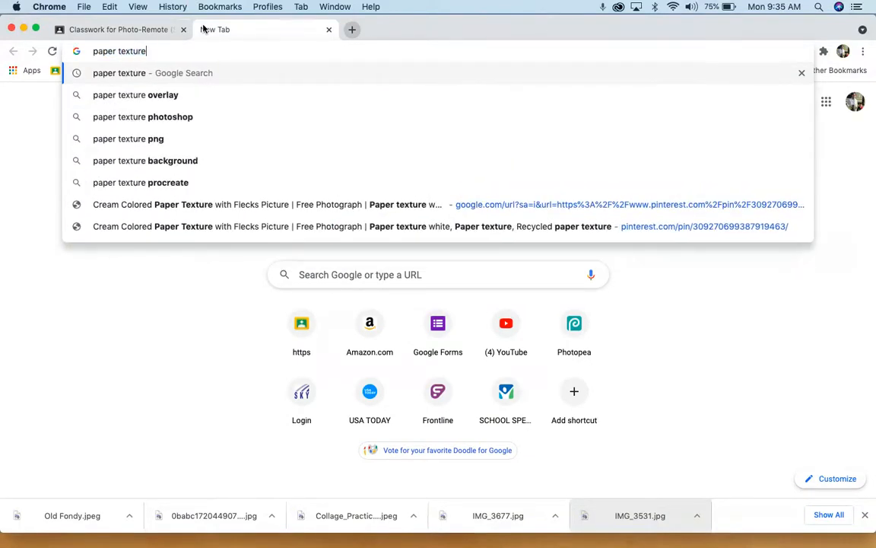
{"action": "key", "text": "Return"}
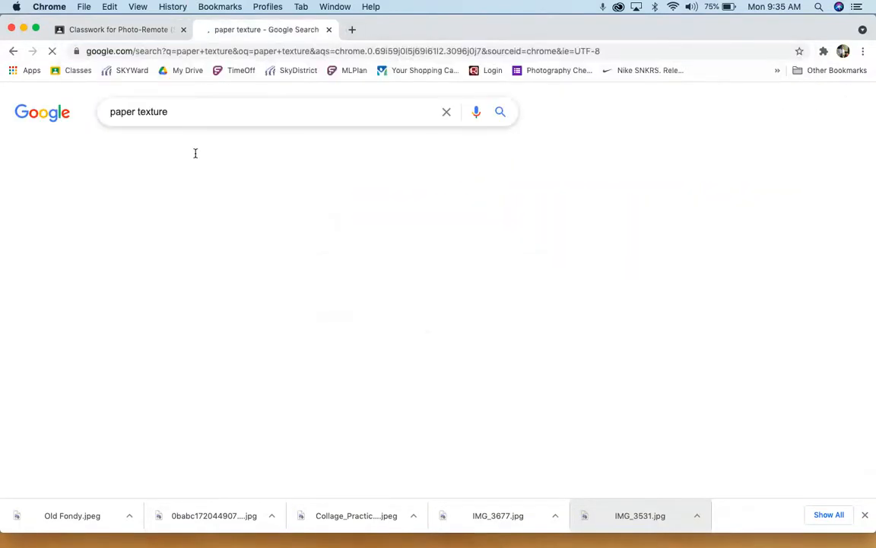
{"action": "left_click", "coordinate": [171, 149]}
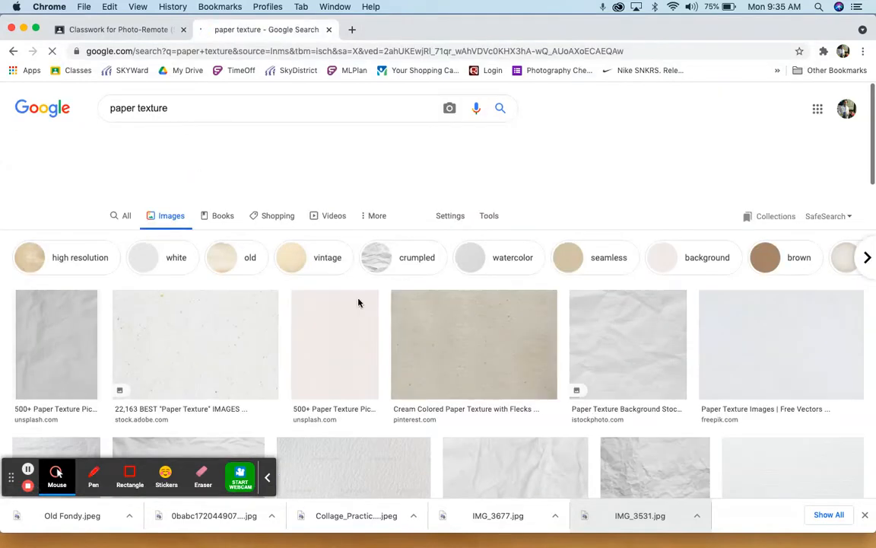
Filter the paper texture image results to the Large size
{"action": "left_click", "coordinate": [489, 216]}
{"action": "left_click", "coordinate": [109, 238]}
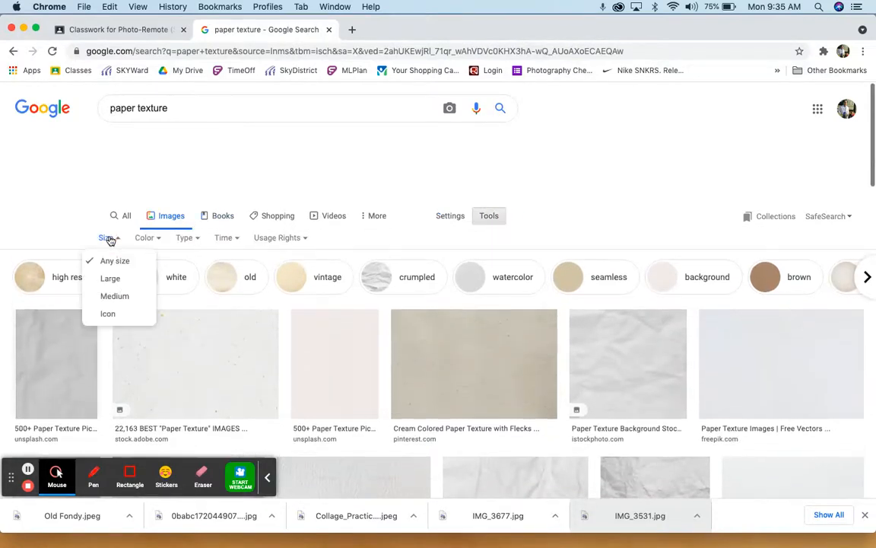
{"action": "left_click", "coordinate": [110, 278]}
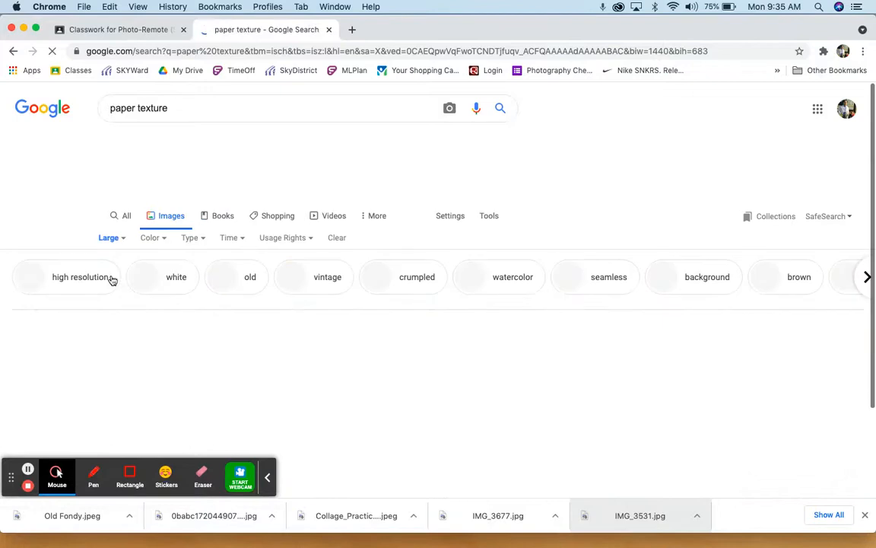
Open the "Cream Colored Paper Texture with Flecks" result and copy its enlarged image to the clipboard
{"action": "scroll", "coordinate": [294, 357], "scroll_direction": "down", "scroll_amount": 3}
{"action": "left_click", "coordinate": [280, 308]}
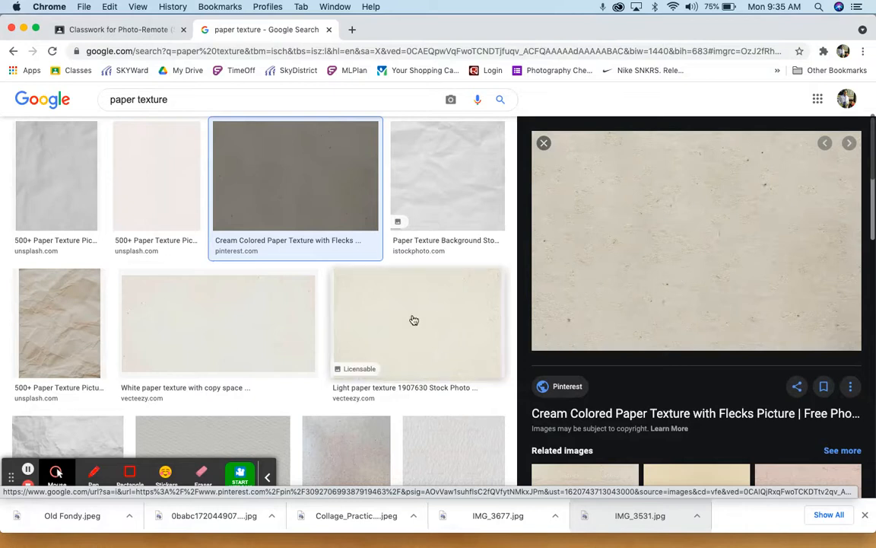
{"action": "scroll", "coordinate": [328, 320], "scroll_direction": "up", "scroll_amount": 1}
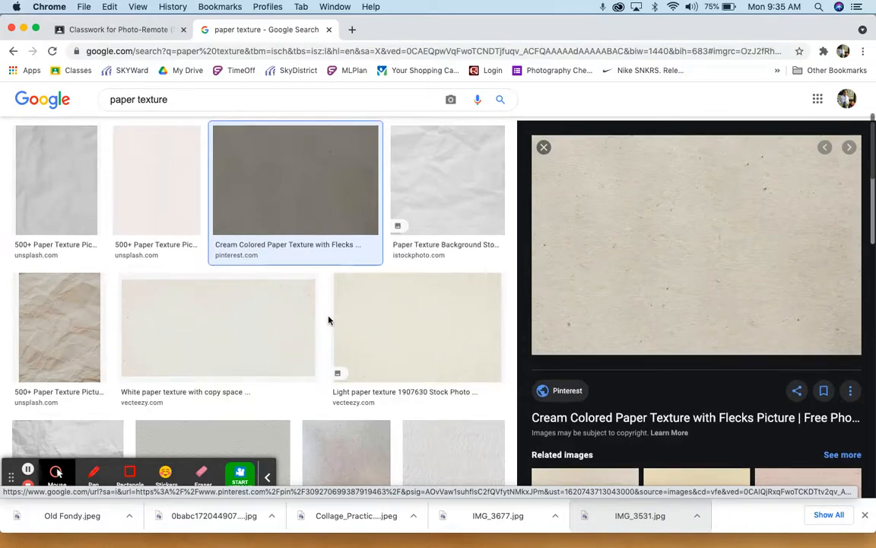
{"action": "right_click", "coordinate": [701, 225]}
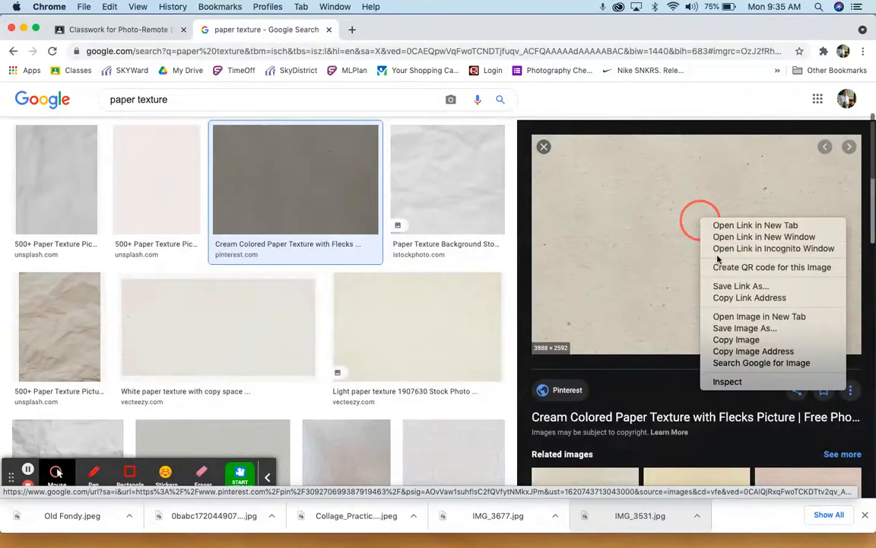
{"action": "left_click", "coordinate": [729, 340]}
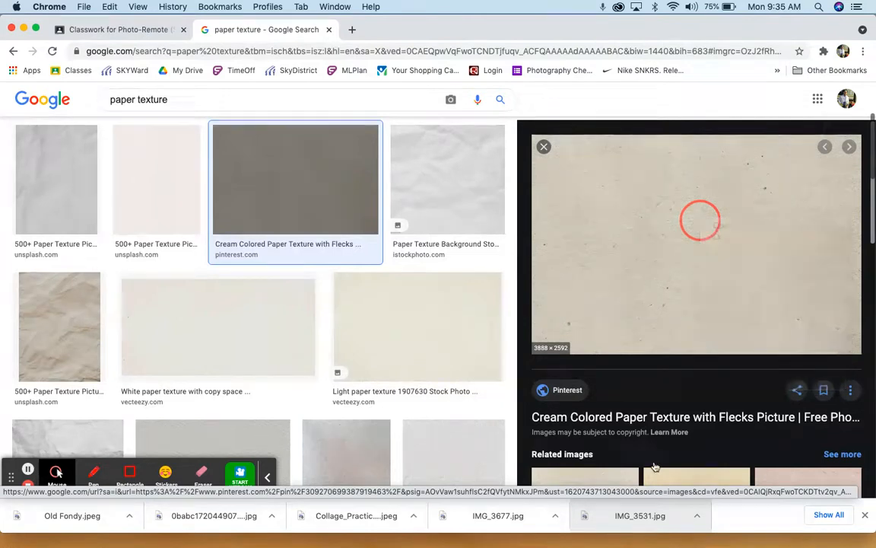
{"action": "right_click", "coordinate": [661, 209]}
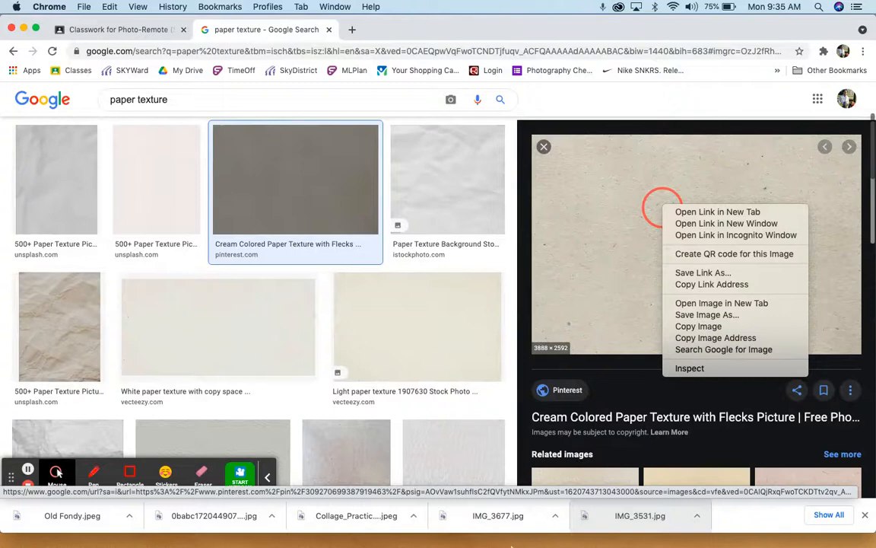
{"action": "left_click", "coordinate": [538, 545]}
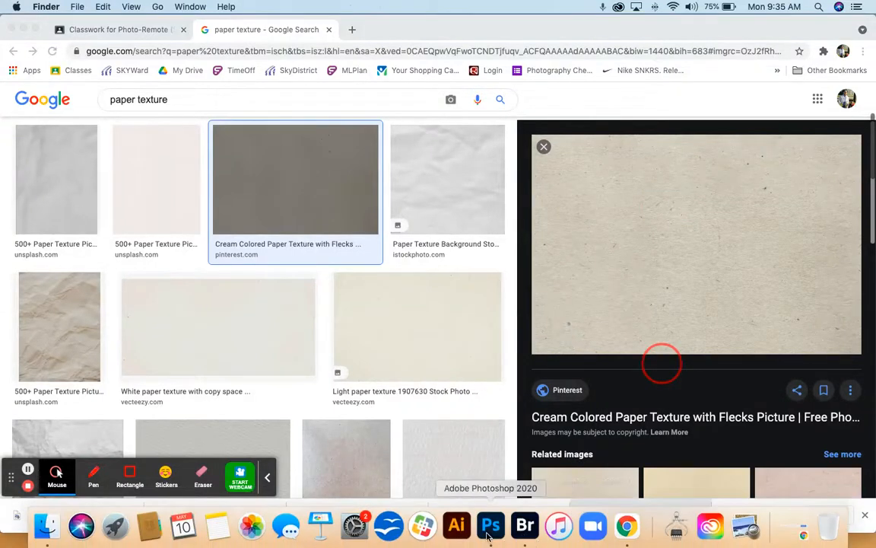
Switch to Photoshop and paste the copied paper texture into the PH_Collage_Prac document as a new layer
{"action": "left_click", "coordinate": [491, 525]}
{"action": "left_click", "coordinate": [122, 6]}
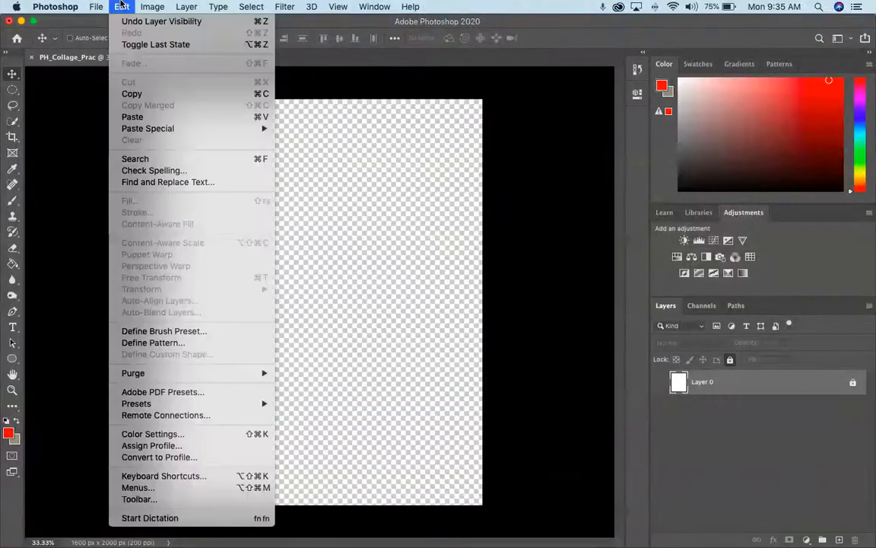
{"action": "left_click", "coordinate": [141, 117]}
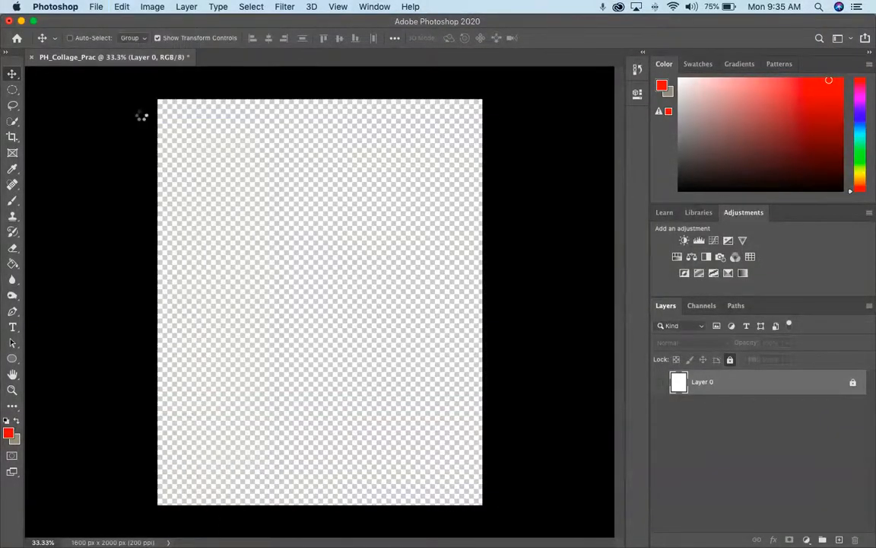
{"action": "key", "text": "super+minus"}
{"action": "key", "text": "super+minus"}
{"action": "key", "text": "super+minus"}
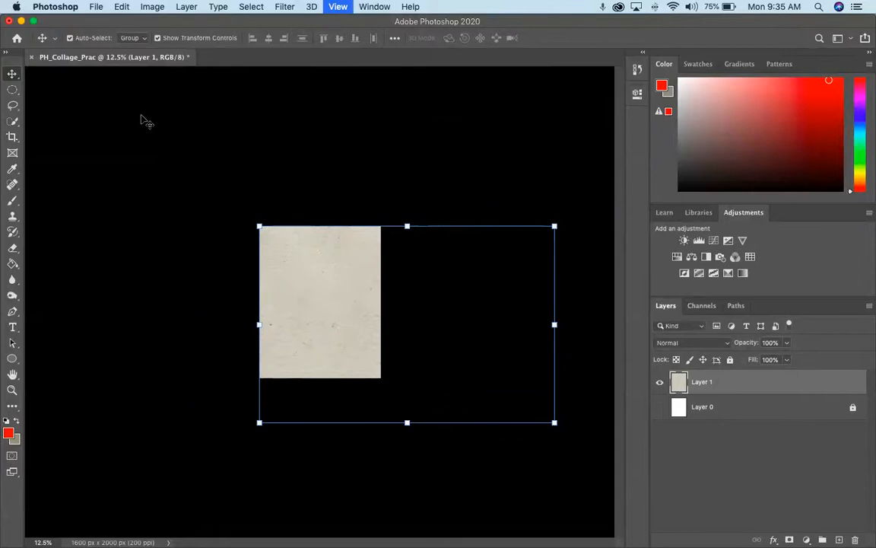
Toggle the Move tool's Show Transform Controls option, leaving it enabled
{"action": "left_click", "coordinate": [159, 40]}
{"action": "left_click", "coordinate": [159, 40]}
{"action": "left_click", "coordinate": [159, 39]}
{"action": "left_click", "coordinate": [159, 39]}
{"action": "left_click", "coordinate": [159, 40]}
{"action": "left_click", "coordinate": [159, 39]}
{"action": "left_click", "coordinate": [159, 40]}
{"action": "left_click", "coordinate": [159, 40]}
{"action": "left_click", "coordinate": [159, 40]}
{"action": "left_click", "coordinate": [159, 40]}
{"action": "left_click", "coordinate": [159, 39]}
{"action": "left_click", "coordinate": [159, 40]}
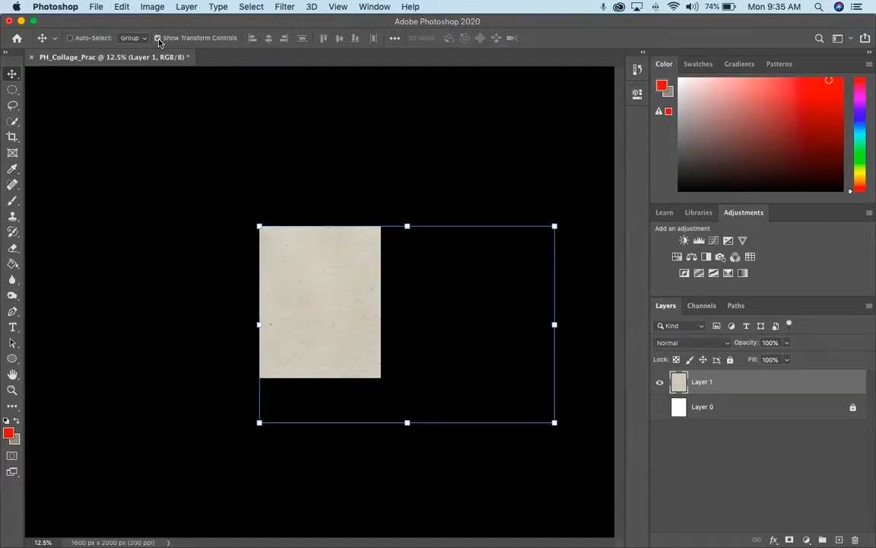
Move the paper texture over the canvas and scale it to about 98% with width and height linked
{"action": "left_click_drag", "start_coordinate": [365, 316], "coordinate": [307, 293]}
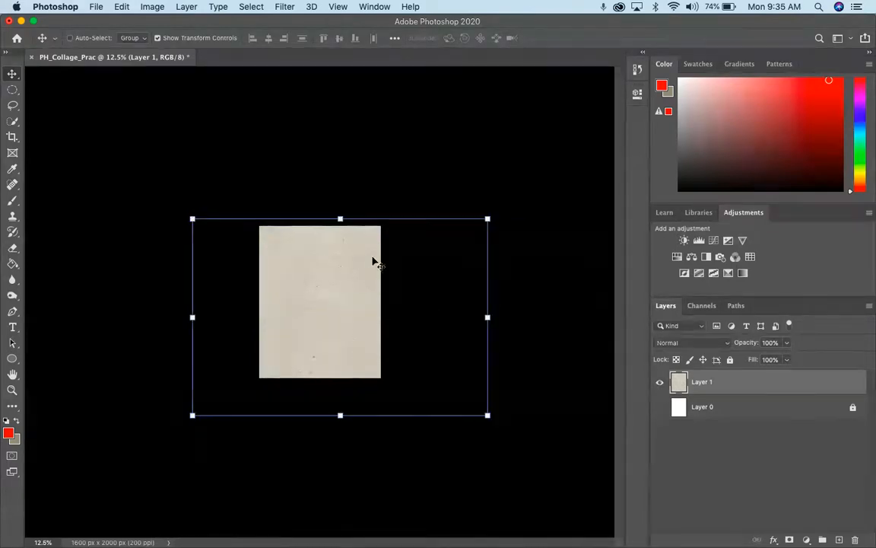
{"action": "mouse_move", "coordinate": [356, 263]}
{"action": "left_mouse_down"}
{"action": "mouse_move", "coordinate": [349, 250]}
{"action": "mouse_move", "coordinate": [340, 271]}
{"action": "left_mouse_up"}
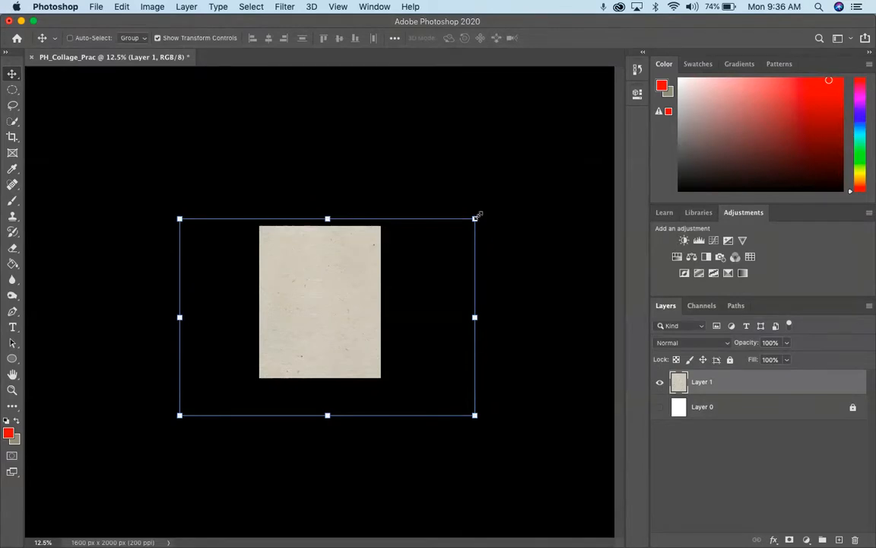
{"action": "mouse_move", "coordinate": [476, 217]}
{"action": "left_mouse_down"}
{"action": "mouse_move", "coordinate": [460, 229]}
{"action": "mouse_move", "coordinate": [478, 205]}
{"action": "mouse_move", "coordinate": [454, 225]}
{"action": "mouse_move", "coordinate": [477, 223]}
{"action": "mouse_move", "coordinate": [435, 248]}
{"action": "mouse_move", "coordinate": [477, 205]}
{"action": "mouse_move", "coordinate": [431, 239]}
{"action": "mouse_move", "coordinate": [469, 223]}
{"action": "left_mouse_up"}
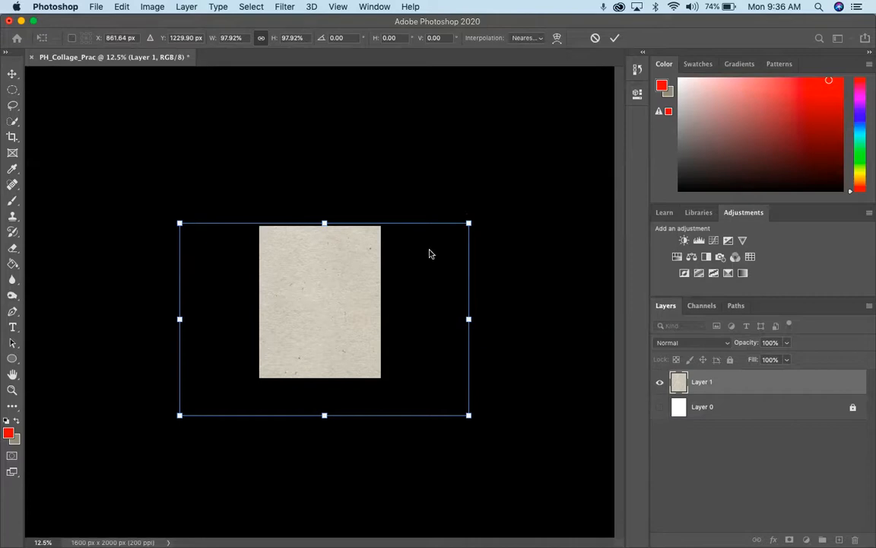
{"action": "left_click_drag", "start_coordinate": [468, 222], "coordinate": [424, 252]}
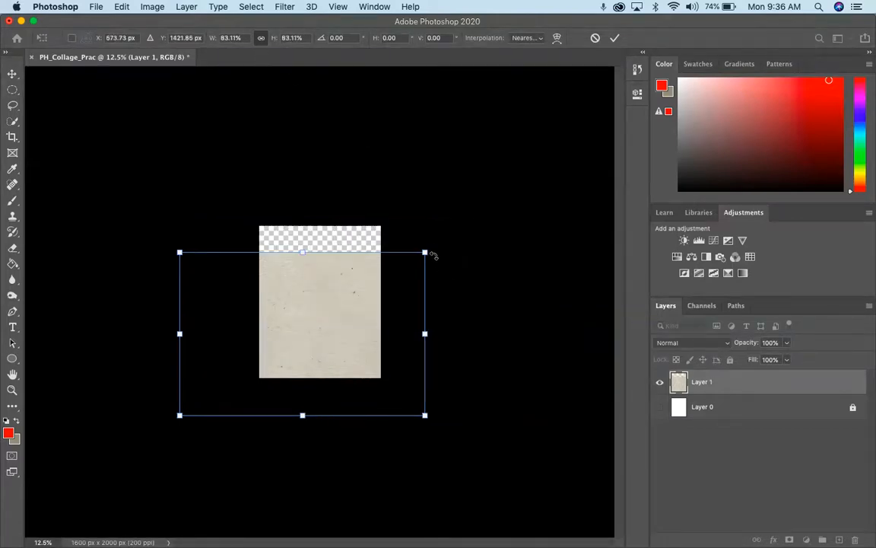
{"action": "left_click_drag", "start_coordinate": [426, 252], "coordinate": [467, 214]}
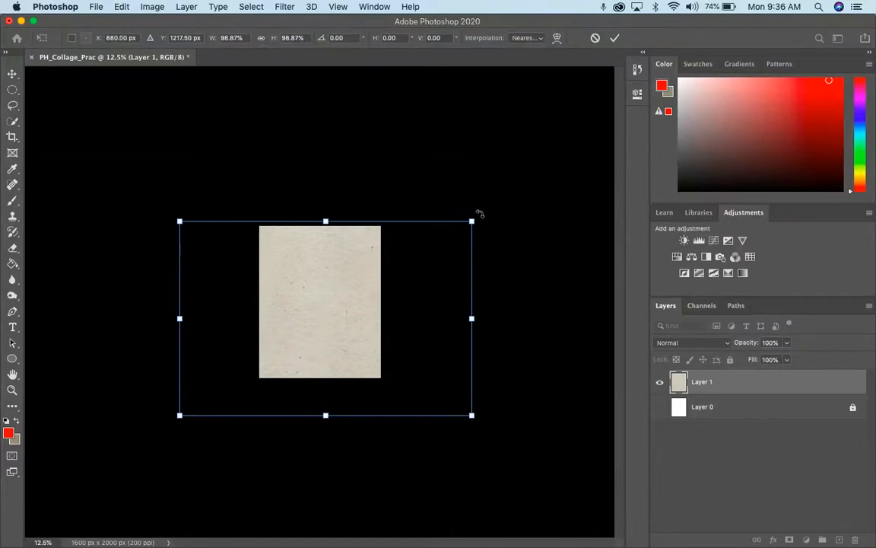
{"action": "mouse_move", "coordinate": [473, 221]}
{"action": "left_mouse_down"}
{"action": "mouse_move", "coordinate": [442, 240]}
{"action": "mouse_move", "coordinate": [493, 188]}
{"action": "mouse_move", "coordinate": [434, 283]}
{"action": "mouse_move", "coordinate": [437, 207]}
{"action": "mouse_move", "coordinate": [455, 224]}
{"action": "mouse_move", "coordinate": [485, 210]}
{"action": "mouse_move", "coordinate": [454, 226]}
{"action": "mouse_move", "coordinate": [469, 215]}
{"action": "left_mouse_up"}
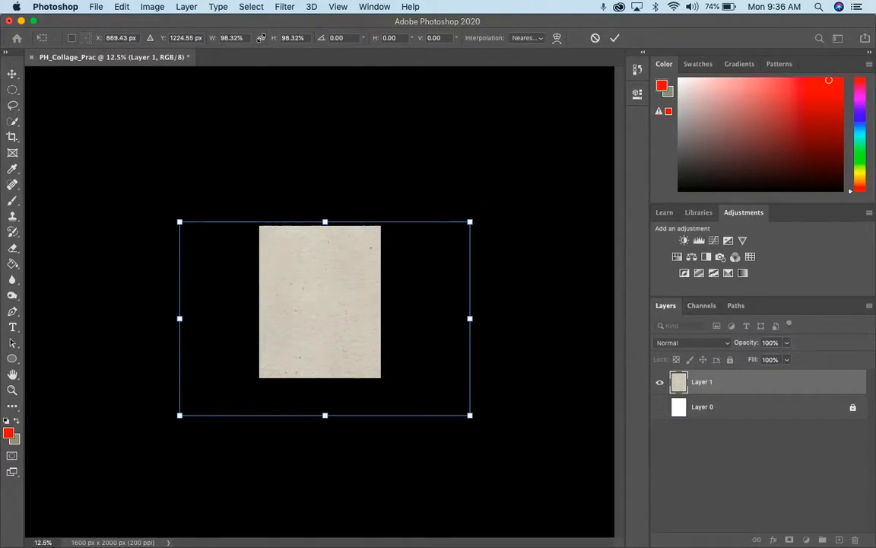
{"action": "left_click", "coordinate": [261, 38]}
Rotate the paper texture 90 degrees to a vertical orientation and apply the transformation
{"action": "left_click_drag", "start_coordinate": [484, 215], "coordinate": [368, 396]}
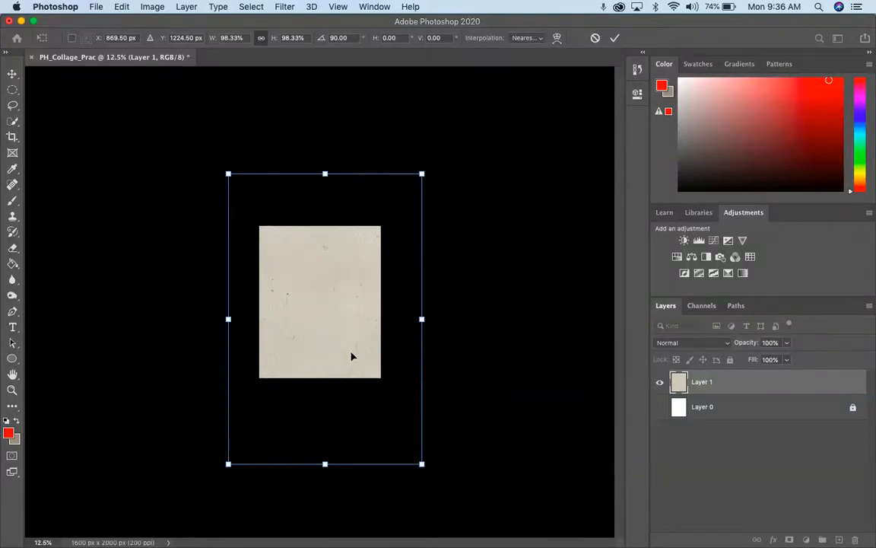
{"action": "key", "text": "super+plus"}
{"action": "key", "text": "super+plus"}
{"action": "key", "text": "super+plus"}
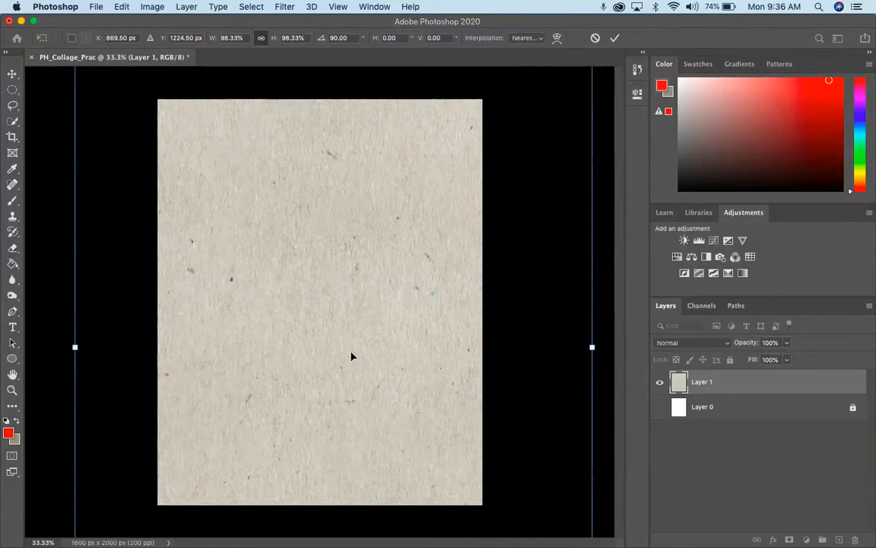
{"action": "key", "text": "Return"}
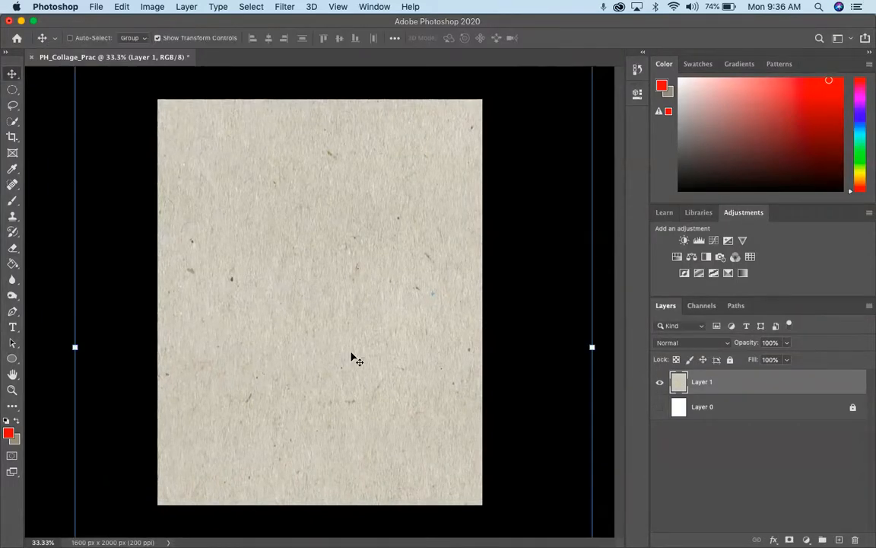
Scale the rotated paper texture down to about 82%, reposition it to cover the whole canvas, and apply the transformation
{"action": "key", "text": "super+minus"}
{"action": "key", "text": "super+minus"}
{"action": "left_click_drag", "start_coordinate": [454, 131], "coordinate": [409, 201]}
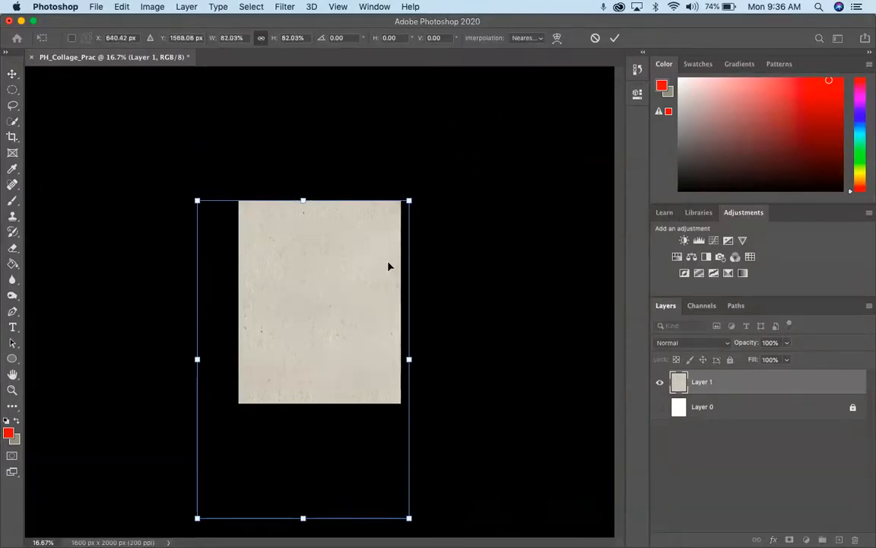
{"action": "left_click_drag", "start_coordinate": [388, 266], "coordinate": [390, 260]}
{"action": "key", "text": "Return"}
{"action": "key", "text": "super+plus"}
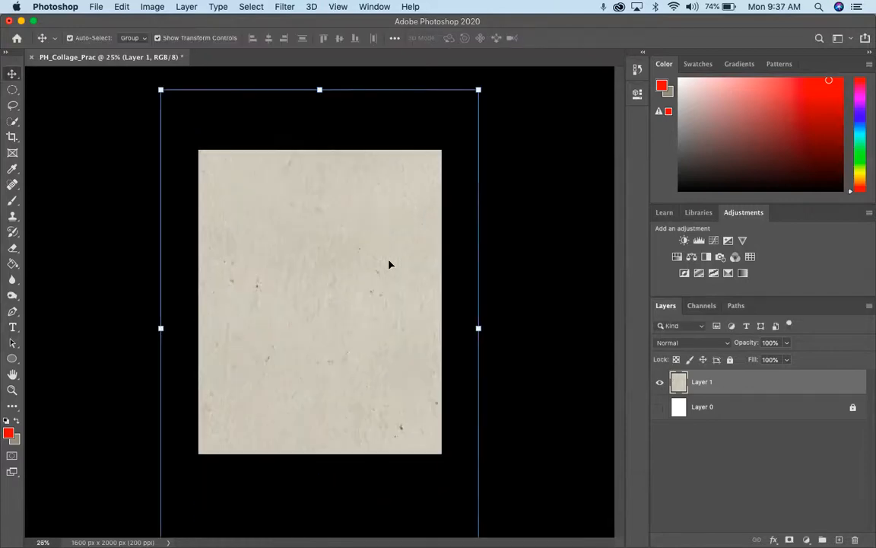
Rename the pasted texture layer as Paper Texture
{"action": "key", "text": "super+plus"}
{"action": "key", "text": "super+plus"}
{"action": "key", "text": "super+minus"}
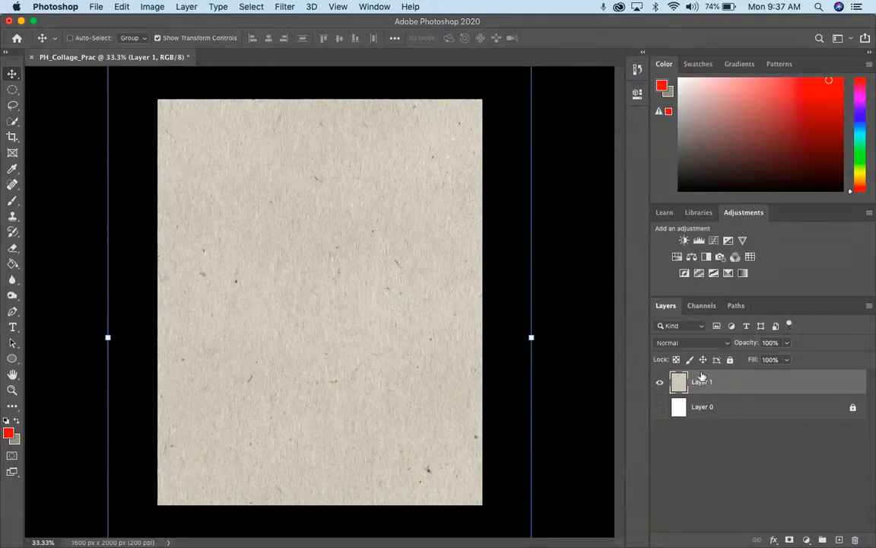
{"action": "key", "text": "super+minus"}
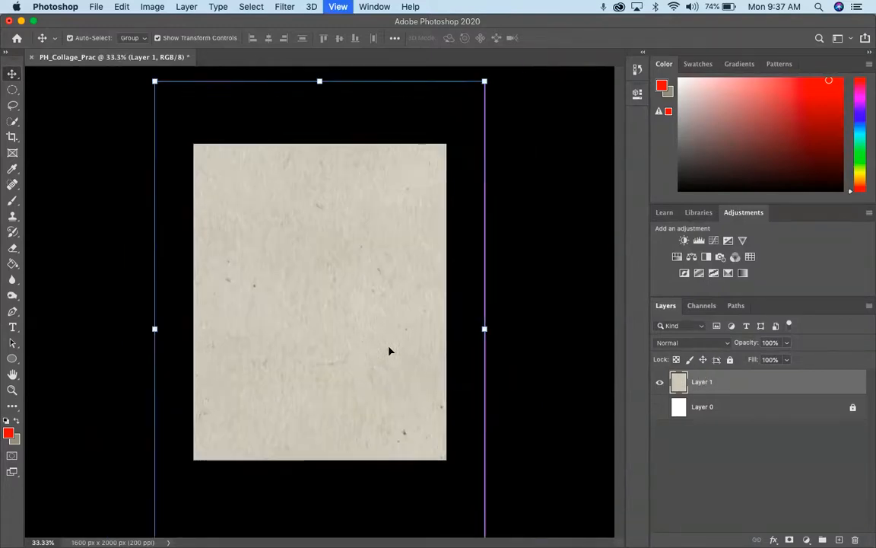
{"action": "double_click", "coordinate": [710, 384]}
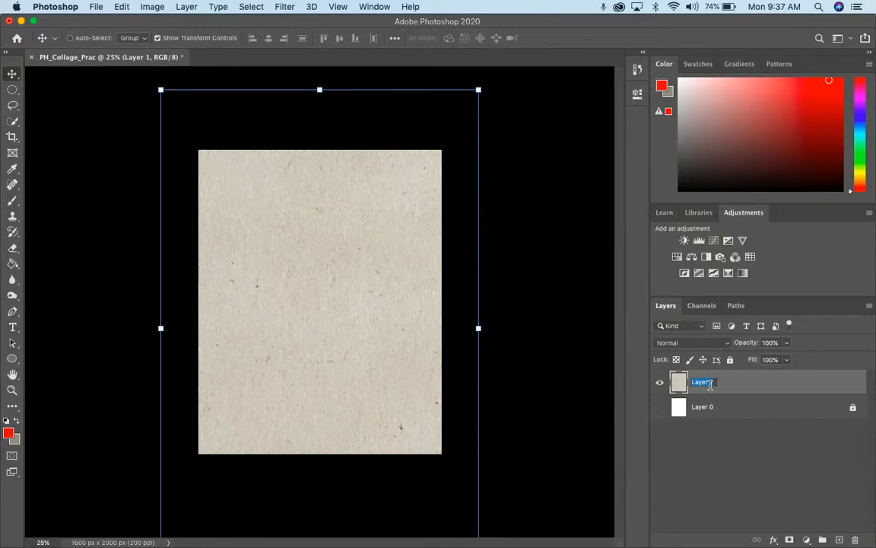
{"action": "type", "text": "Paper Texture"}
{"action": "key", "text": "Return"}
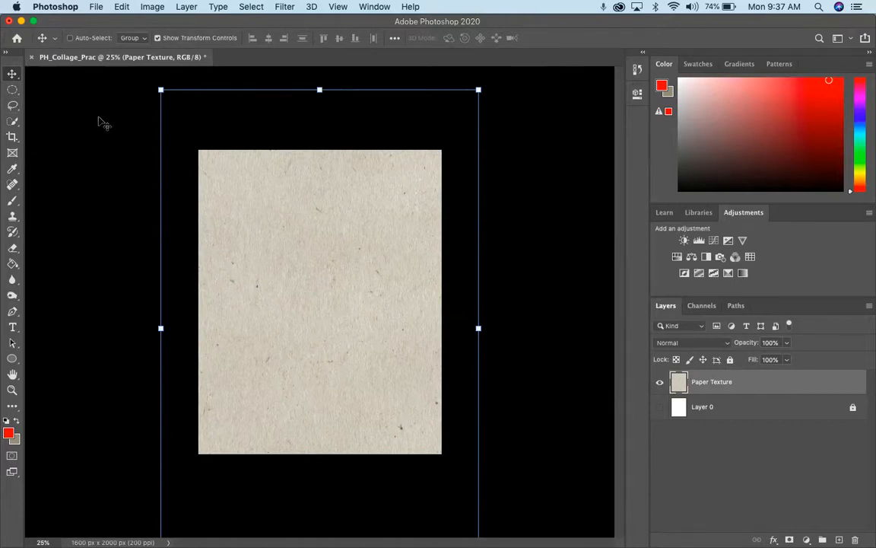
Preview and open Old Fondy.jpeg from the Digital Collage Practice folder
{"action": "left_click", "coordinate": [93, 6]}
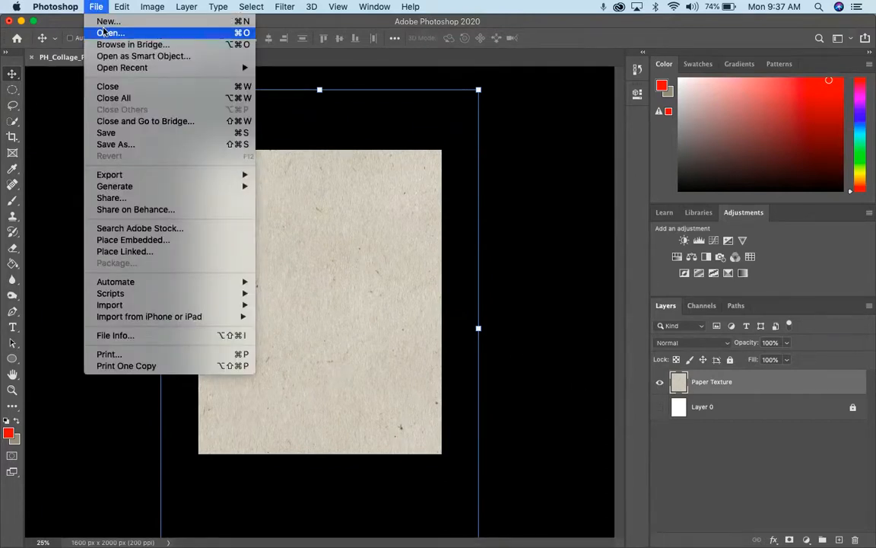
{"action": "left_click", "coordinate": [106, 33]}
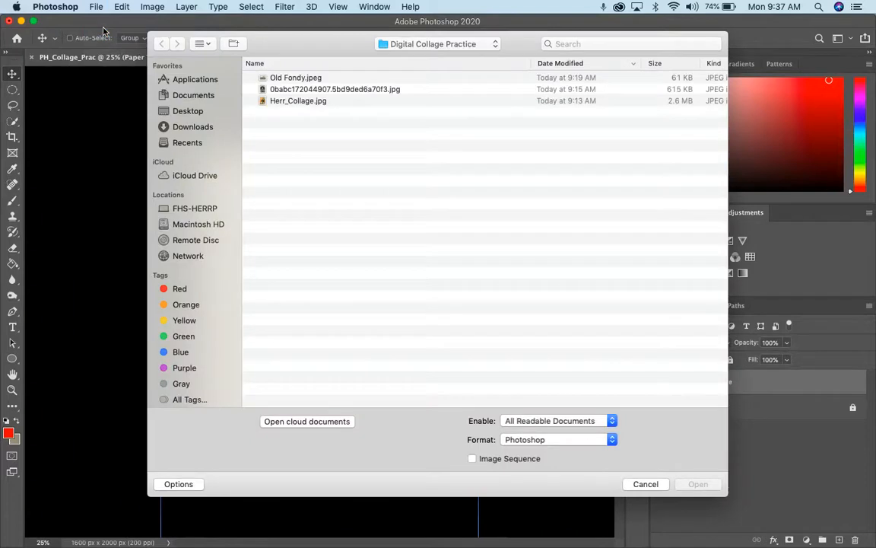
{"action": "left_click", "coordinate": [278, 78]}
{"action": "key", "text": "space"}
{"action": "key", "text": "space"}
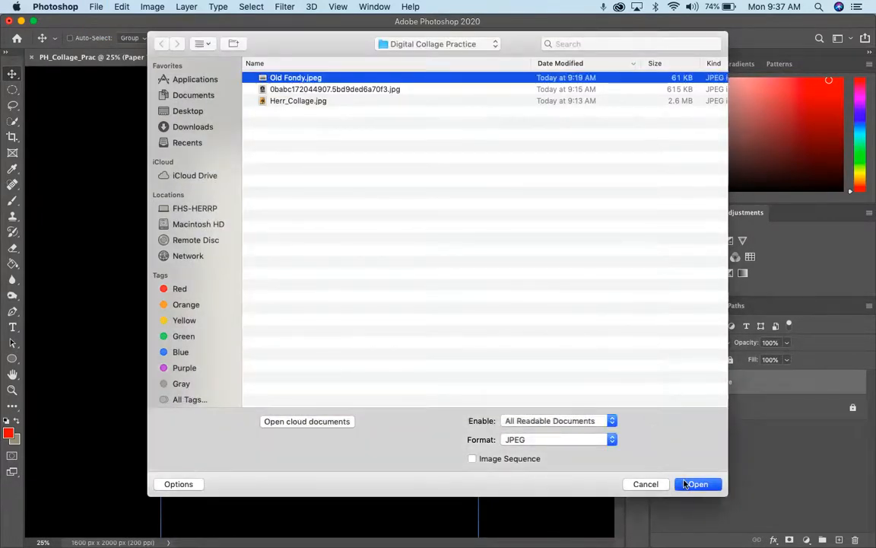
{"action": "left_click", "coordinate": [696, 483]}
Compare the PH_Collage_Prac and Old Fondy.jpeg documents by switching between them, ending on the theatre photo
{"action": "left_click", "coordinate": [117, 53]}
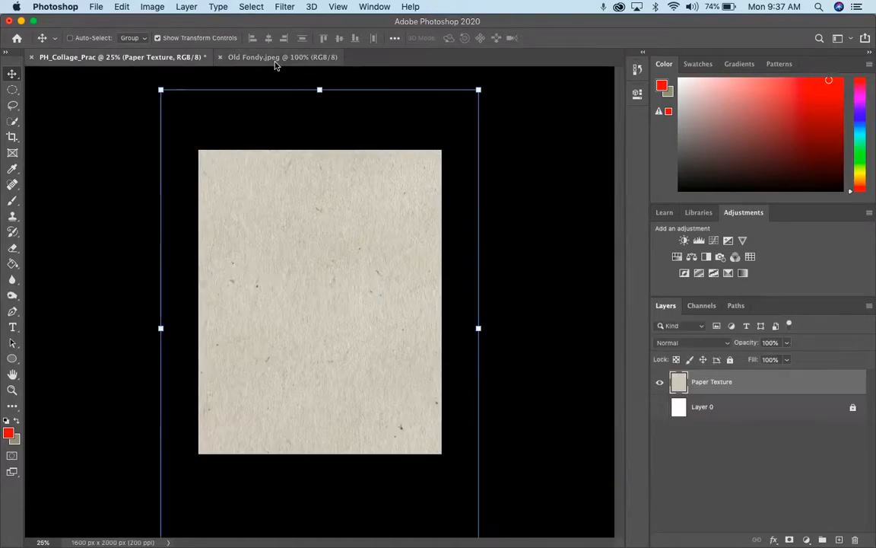
{"action": "left_click", "coordinate": [258, 54]}
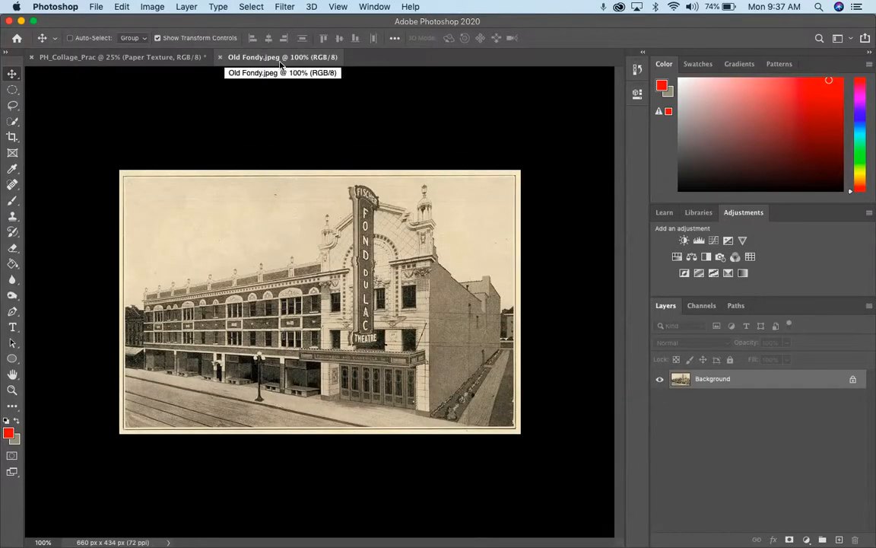
{"action": "left_click", "coordinate": [162, 59]}
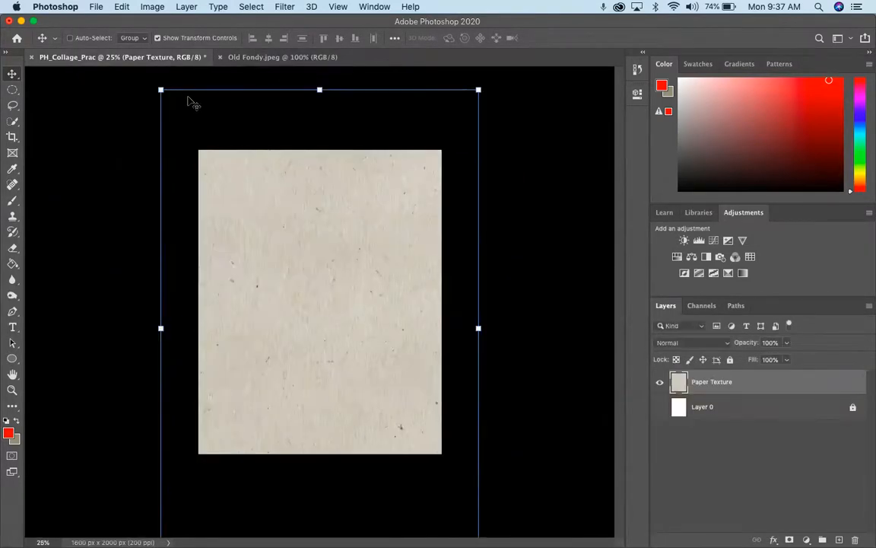
{"action": "left_click", "coordinate": [235, 56]}
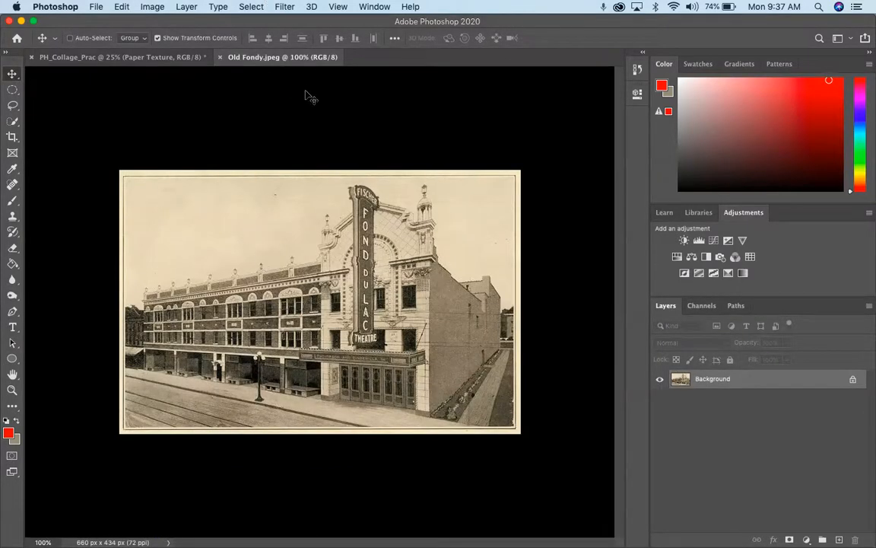
{"action": "left_click", "coordinate": [156, 58]}
{"action": "left_click", "coordinate": [270, 57]}
Select and copy the entire Old Fondy.jpeg image and paste it into the PH_Collage_Prac document
{"action": "left_click", "coordinate": [253, 7]}
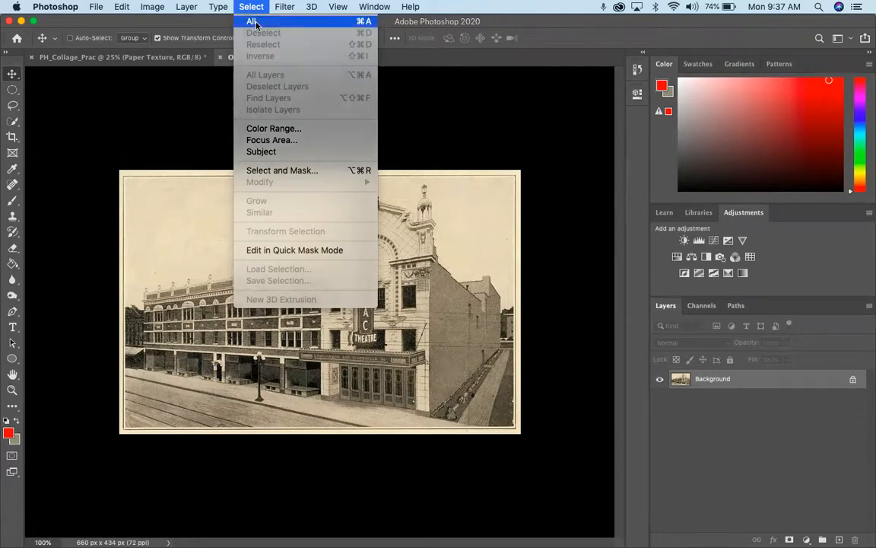
{"action": "left_click", "coordinate": [256, 25]}
{"action": "left_click", "coordinate": [152, 6]}
{"action": "mouse_move", "coordinate": [121, 7]}
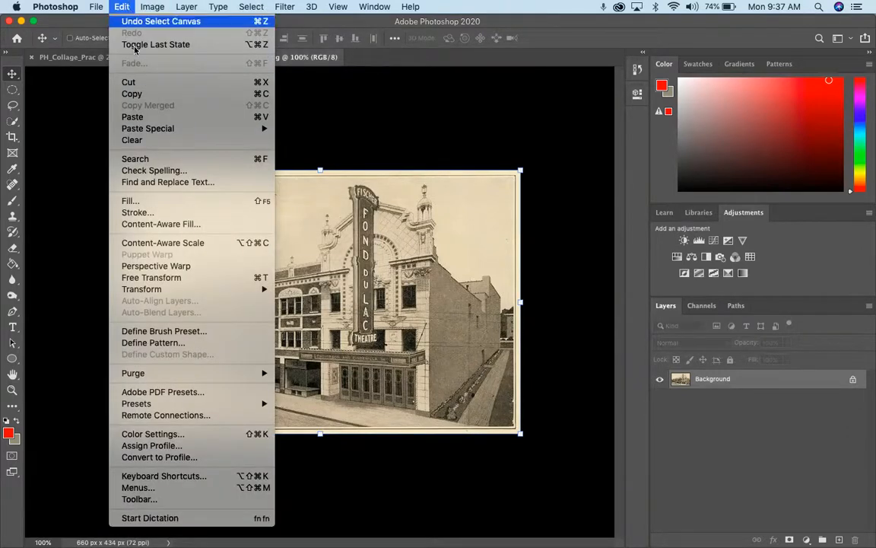
{"action": "left_click", "coordinate": [132, 93]}
{"action": "left_click", "coordinate": [111, 56]}
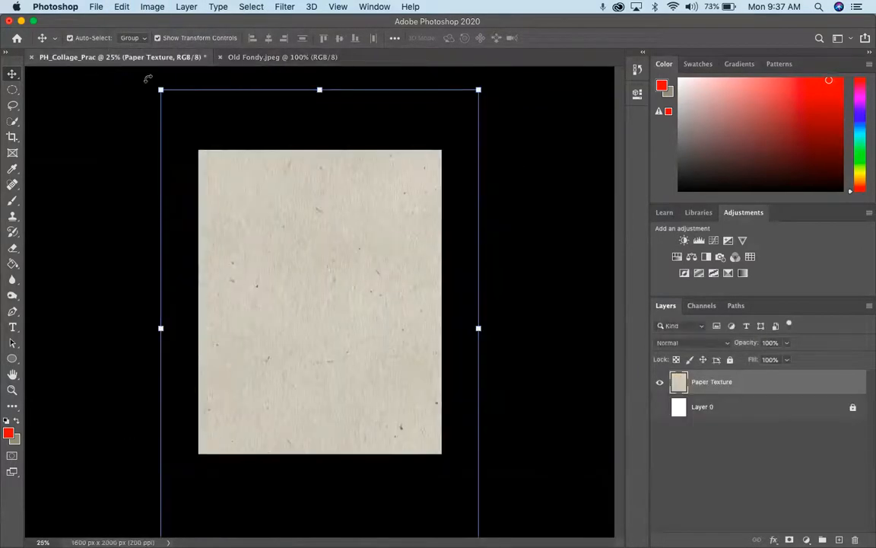
{"action": "key", "text": "super+v"}
Rename the pasted theatre photo layer as OG Fondy
{"action": "double_click", "coordinate": [703, 382]}
{"action": "key", "text": "BackSpace"}
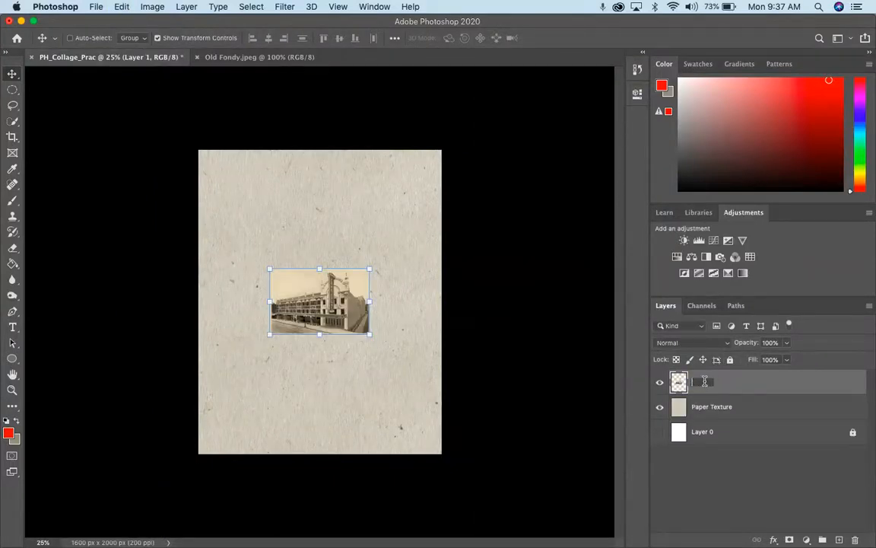
{"action": "type", "text": "OG Fondy"}
{"action": "key", "text": "Return"}
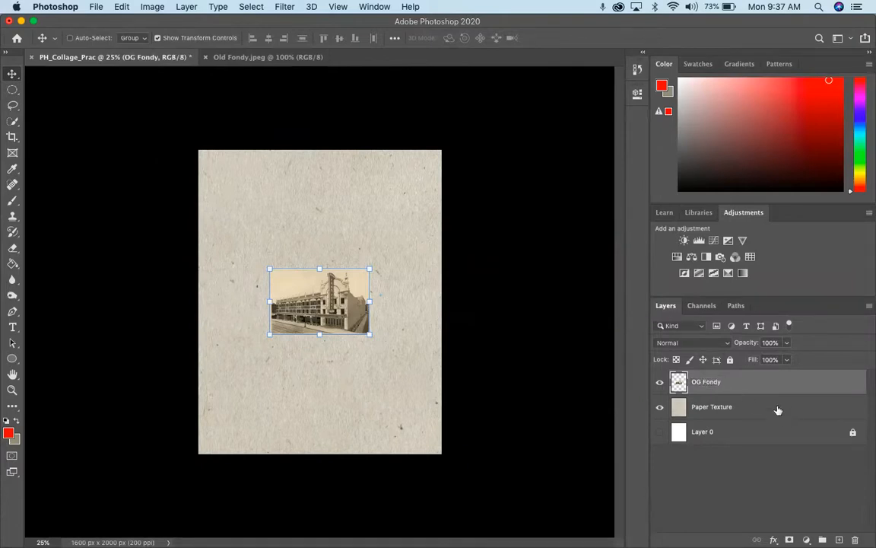
Enlarge the OG Fondy photo to most of the page width, position it slightly above the page centre, and apply the transformation
{"action": "left_click_drag", "start_coordinate": [374, 337], "coordinate": [432, 385]}
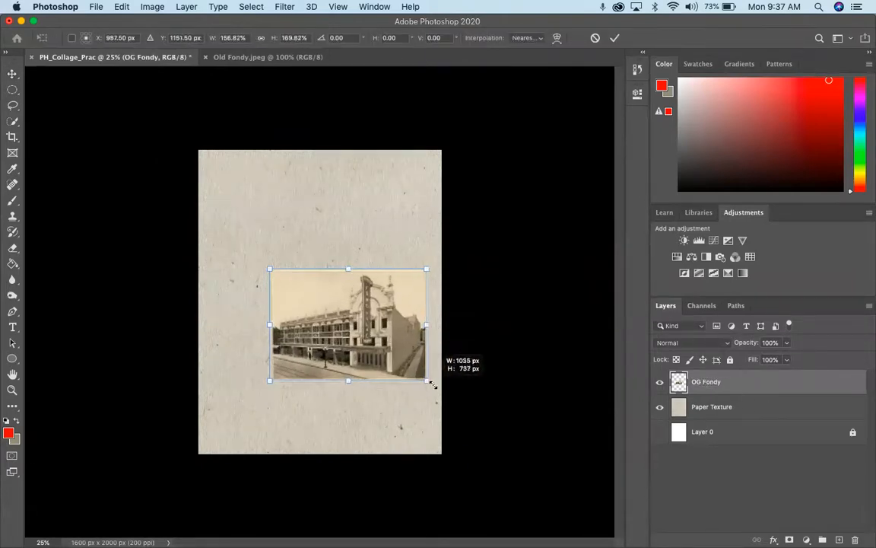
{"action": "left_click_drag", "start_coordinate": [373, 337], "coordinate": [348, 310]}
{"action": "left_click_drag", "start_coordinate": [397, 349], "coordinate": [366, 328]}
{"action": "key", "text": "Return"}
{"action": "key", "text": "super+equal"}
{"action": "key", "text": "super+equal"}
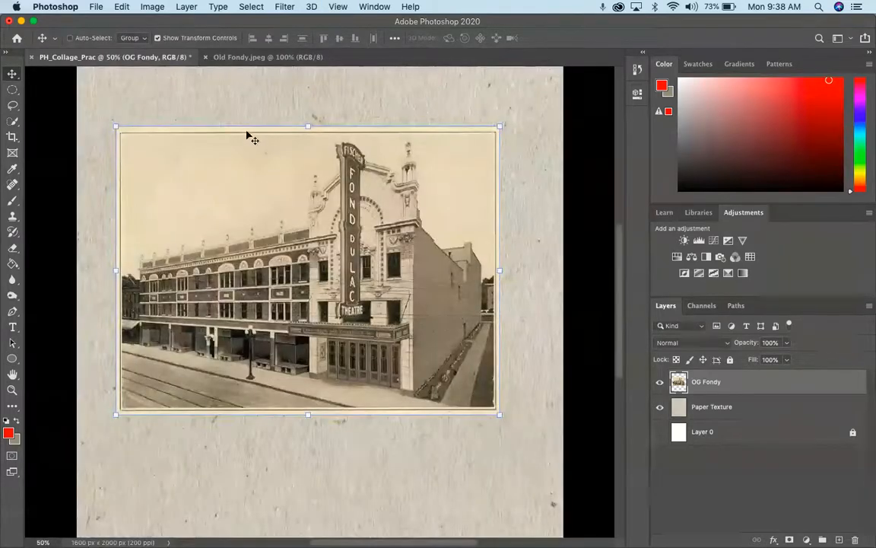
Darken the OG Fondy photo with Brightness/Contrast, setting brightness to -58 and raising the contrast to more than 49
{"action": "left_click", "coordinate": [120, 6]}
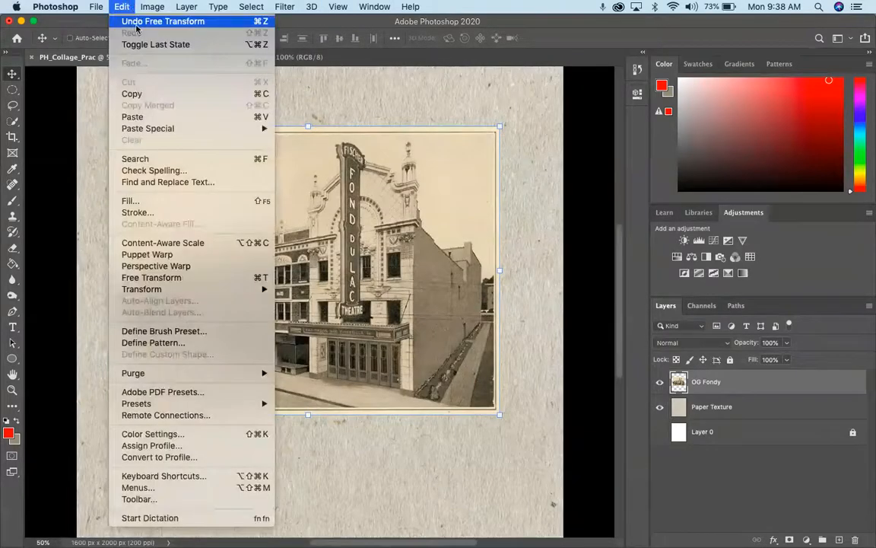
{"action": "mouse_move", "coordinate": [152, 7]}
{"action": "mouse_move", "coordinate": [176, 40]}
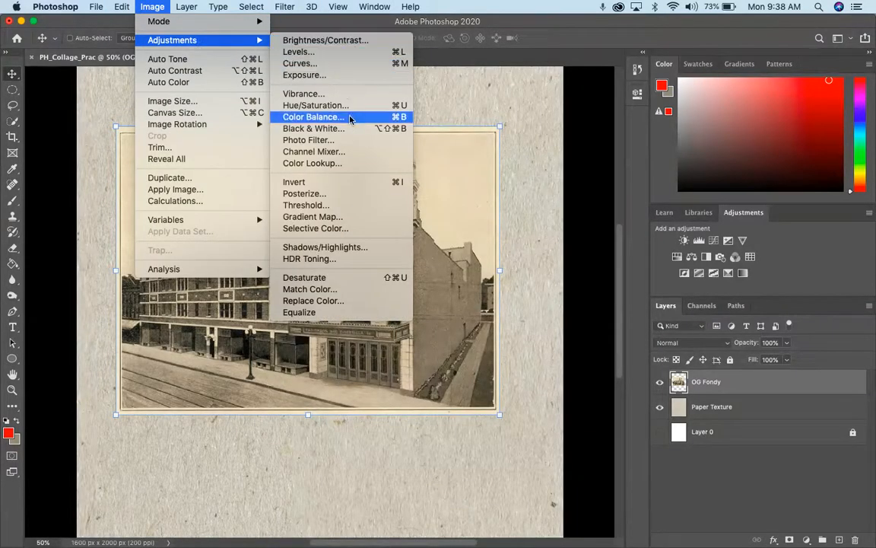
{"action": "left_click", "coordinate": [342, 40]}
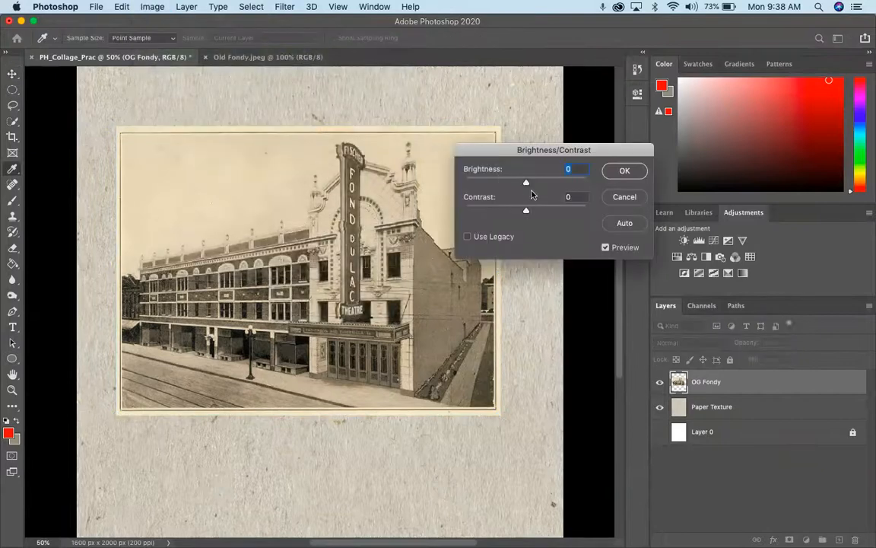
{"action": "left_click_drag", "start_coordinate": [526, 182], "coordinate": [549, 210]}
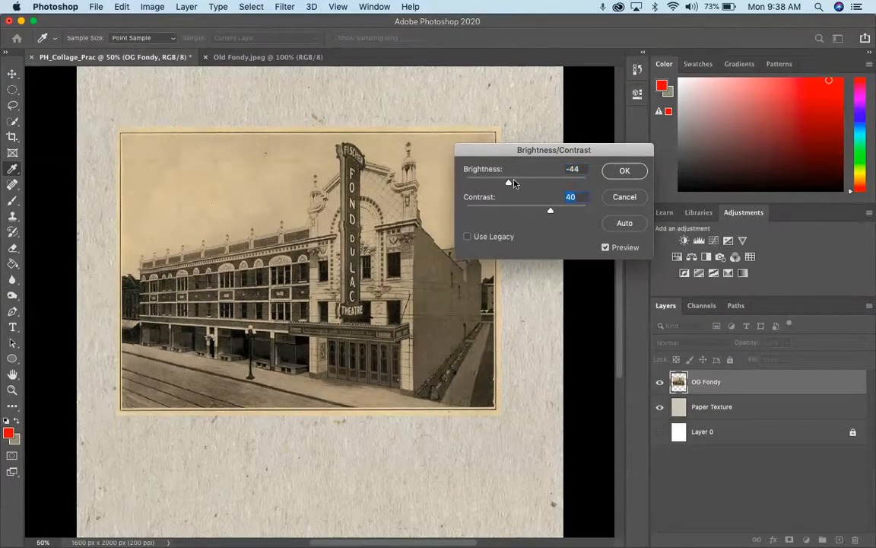
{"action": "left_click_drag", "start_coordinate": [506, 183], "coordinate": [501, 183]}
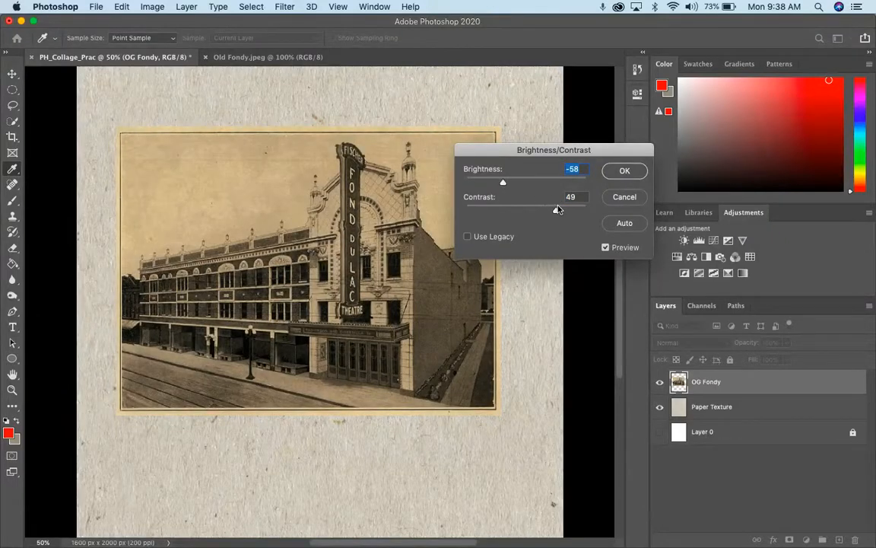
{"action": "left_click_drag", "start_coordinate": [563, 210], "coordinate": [563, 210]}
{"action": "left_click", "coordinate": [624, 171]}
{"action": "key", "text": "v"}
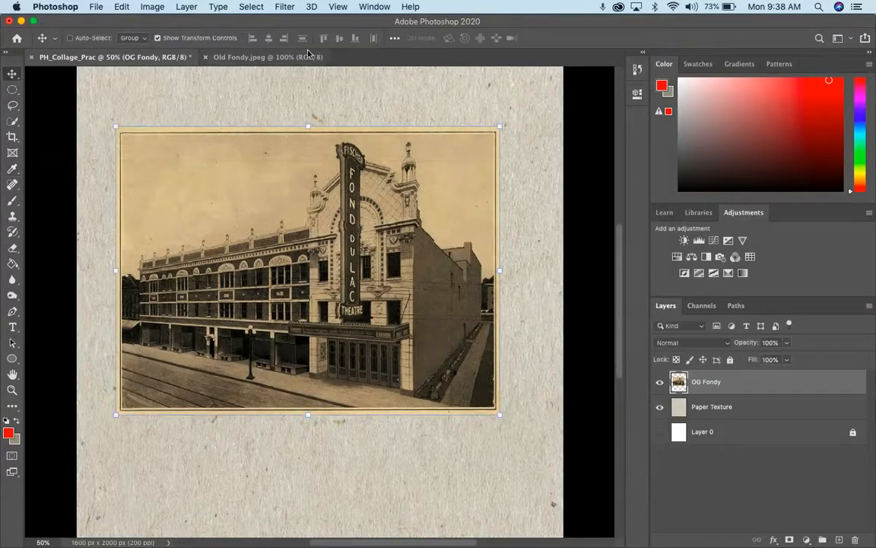
Apply a second Brightness/Contrast adjustment to the OG Fondy photo with brightness -32 and contrast 12
{"action": "left_click", "coordinate": [152, 6]}
{"action": "mouse_move", "coordinate": [243, 37]}
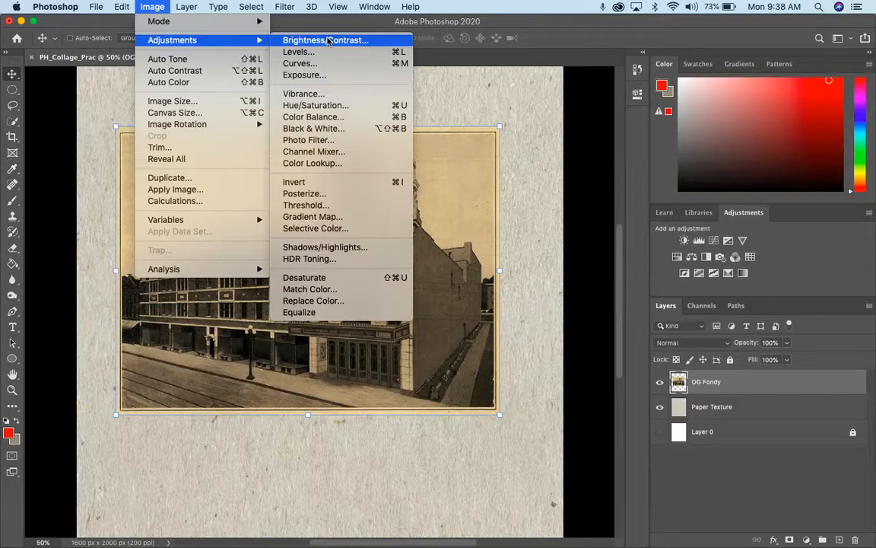
{"action": "left_click", "coordinate": [460, 118]}
{"action": "left_click_drag", "start_coordinate": [526, 183], "coordinate": [514, 185]}
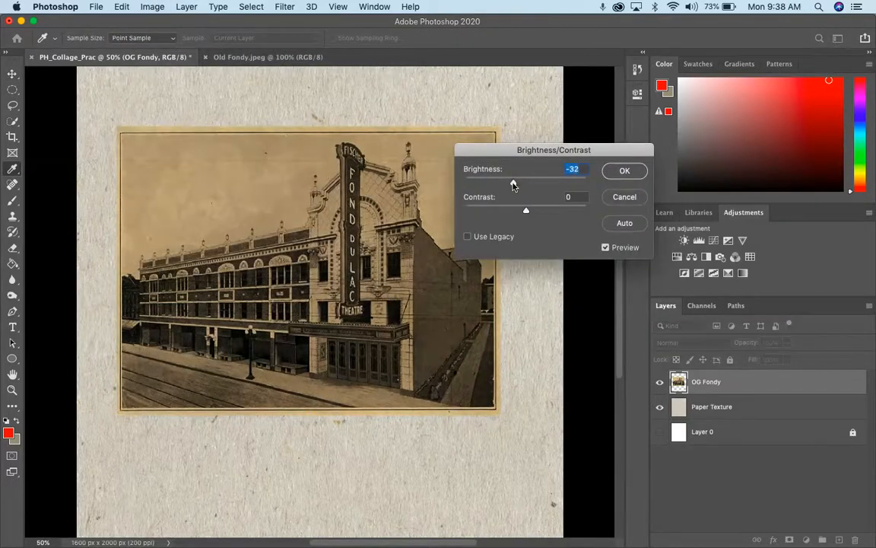
{"action": "left_click", "coordinate": [530, 212]}
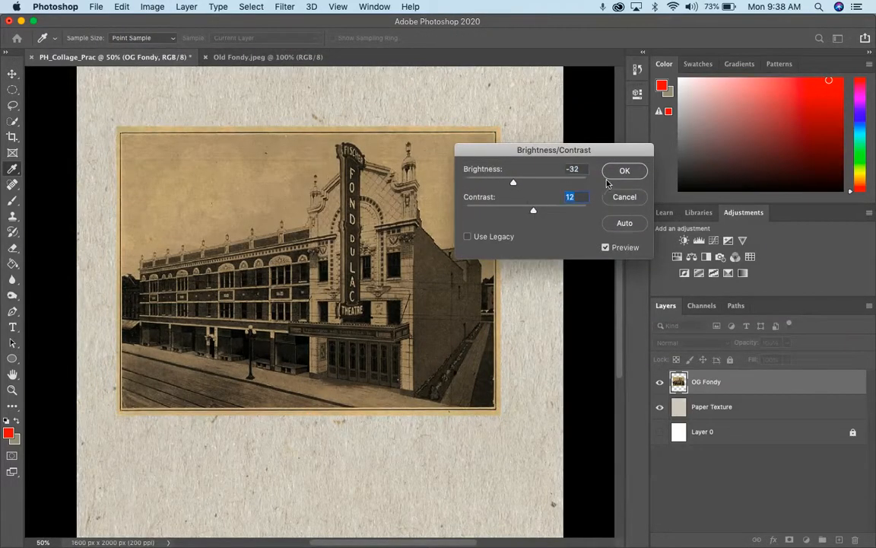
{"action": "left_click", "coordinate": [624, 170]}
{"action": "key", "text": "v"}
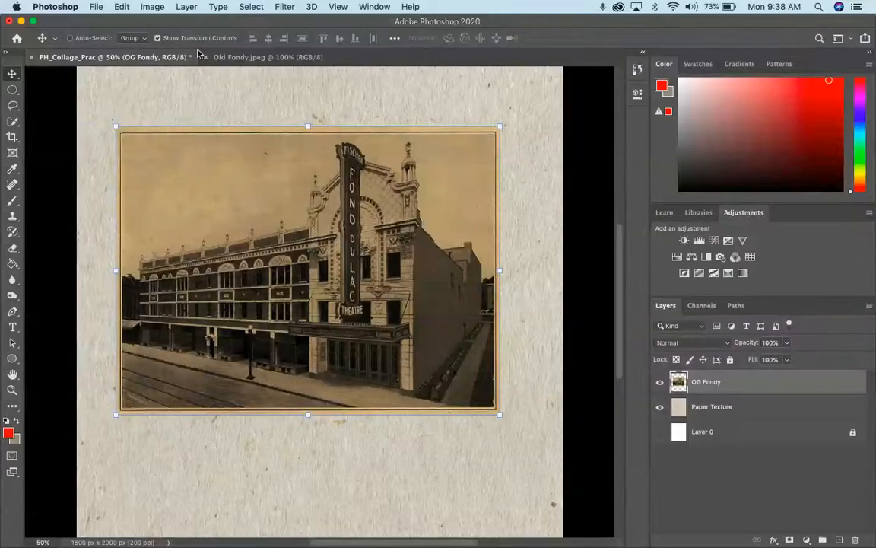
Convert the OG Fondy photo to greyscale with the Black & White adjustment, using the Default preset
{"action": "left_click", "coordinate": [152, 7]}
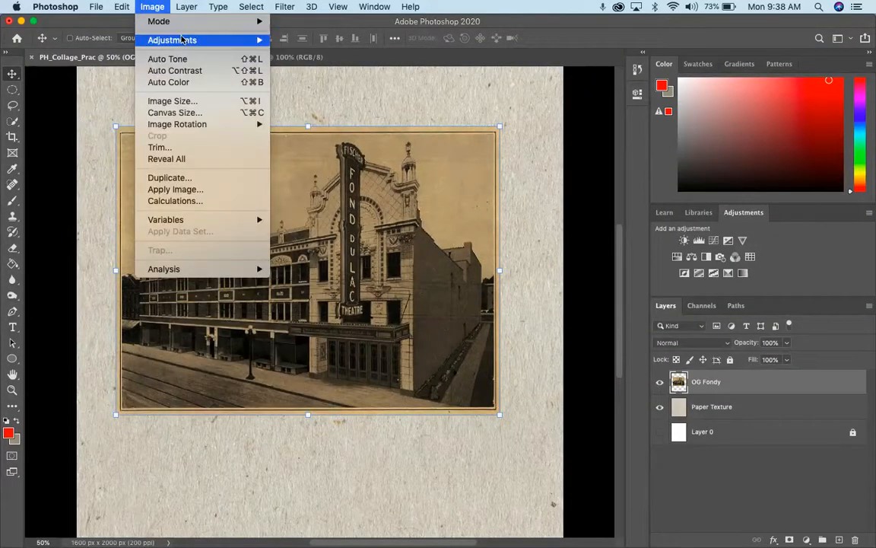
{"action": "mouse_move", "coordinate": [213, 39]}
{"action": "left_click", "coordinate": [336, 128]}
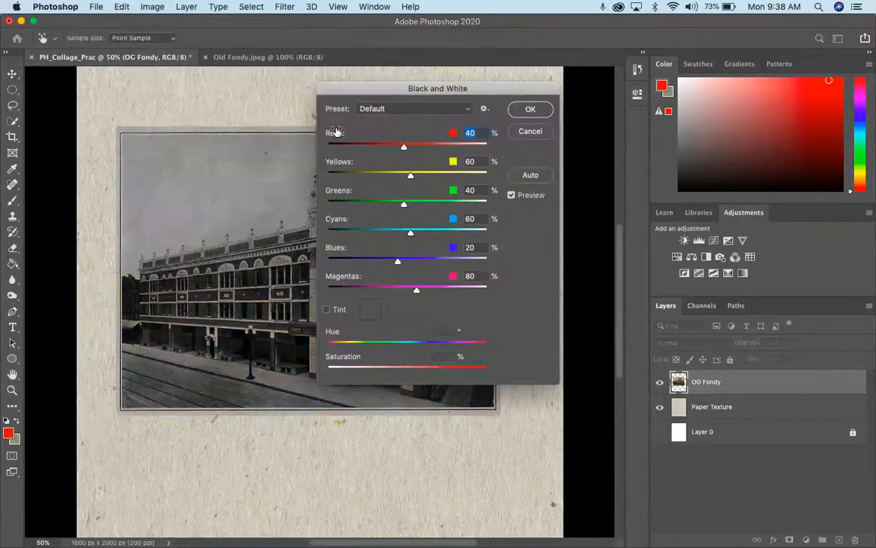
{"action": "left_click", "coordinate": [530, 111]}
{"action": "left_click", "coordinate": [152, 7]}
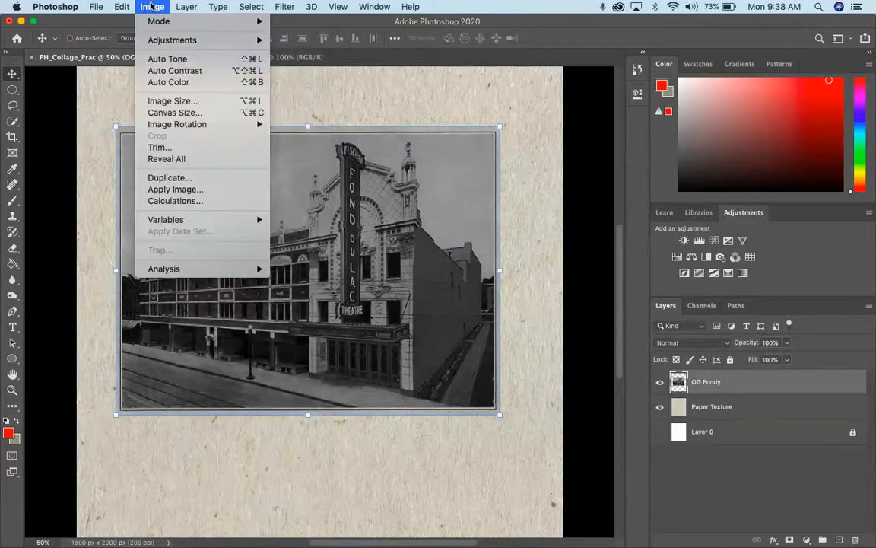
{"action": "mouse_move", "coordinate": [196, 37]}
{"action": "left_click", "coordinate": [456, 37]}
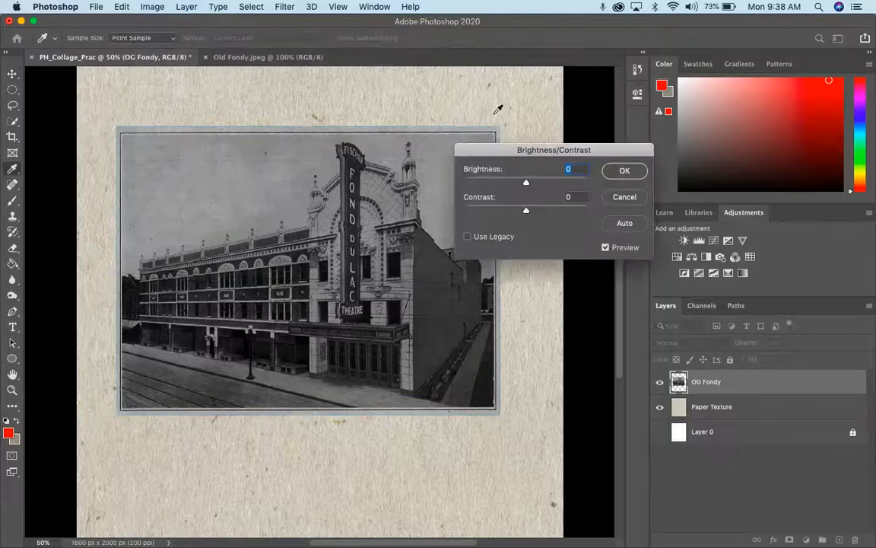
{"action": "left_click", "coordinate": [624, 200]}
Deepen the photo's shadows with a Levels adjustment, setting the black input level to 21
{"action": "left_click", "coordinate": [152, 6]}
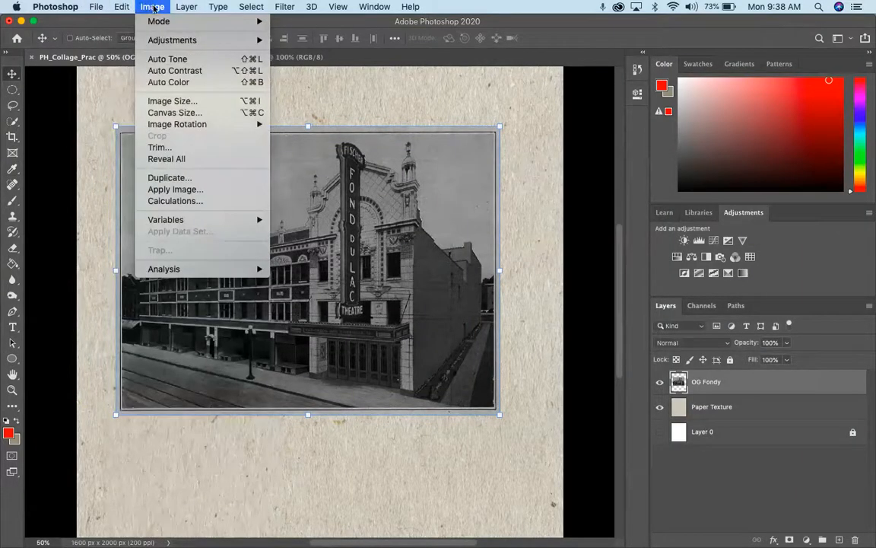
{"action": "mouse_move", "coordinate": [172, 39]}
{"action": "left_click", "coordinate": [349, 52]}
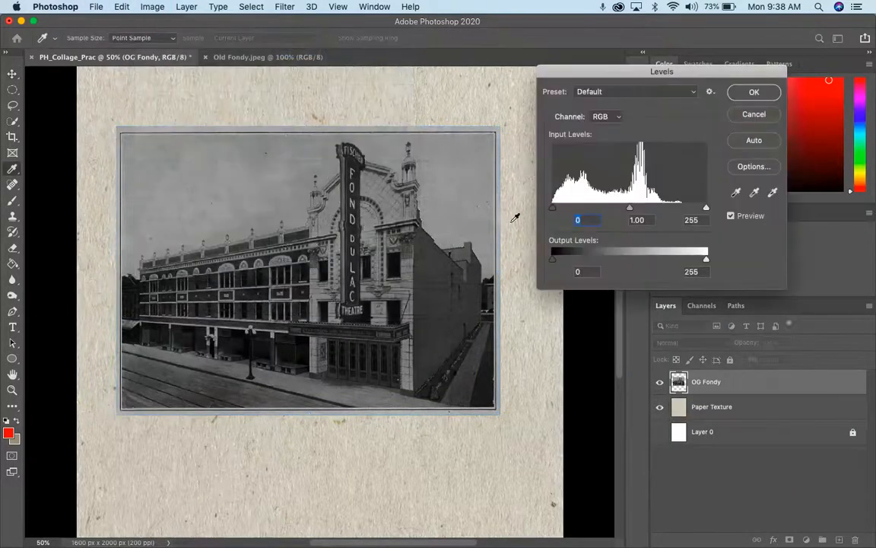
{"action": "left_click_drag", "start_coordinate": [553, 208], "coordinate": [565, 211]}
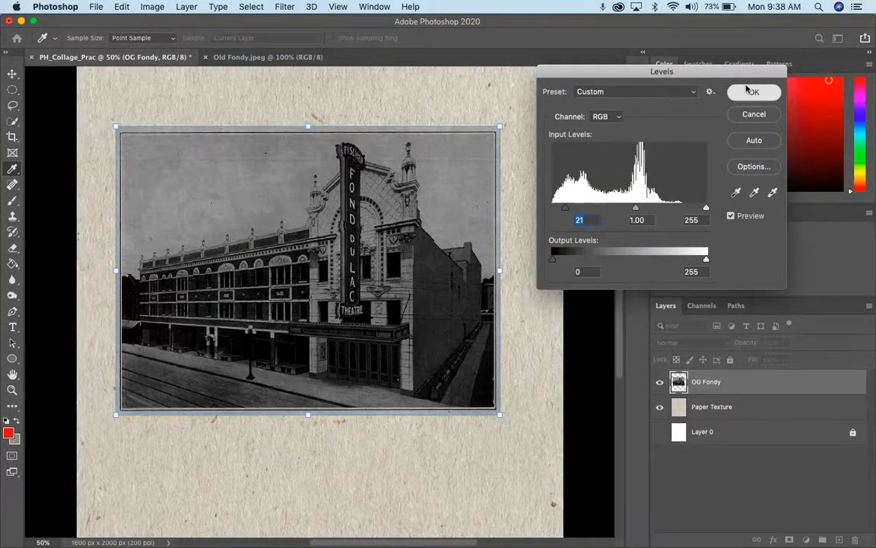
{"action": "left_click", "coordinate": [749, 91]}
Switch to the Digital Collage Practice folder in Finder, preview 0babc172044907.5bd9ded6a70f3.jpg as a reference, and return to Photoshop
{"action": "key", "text": "ctrl+Up"}
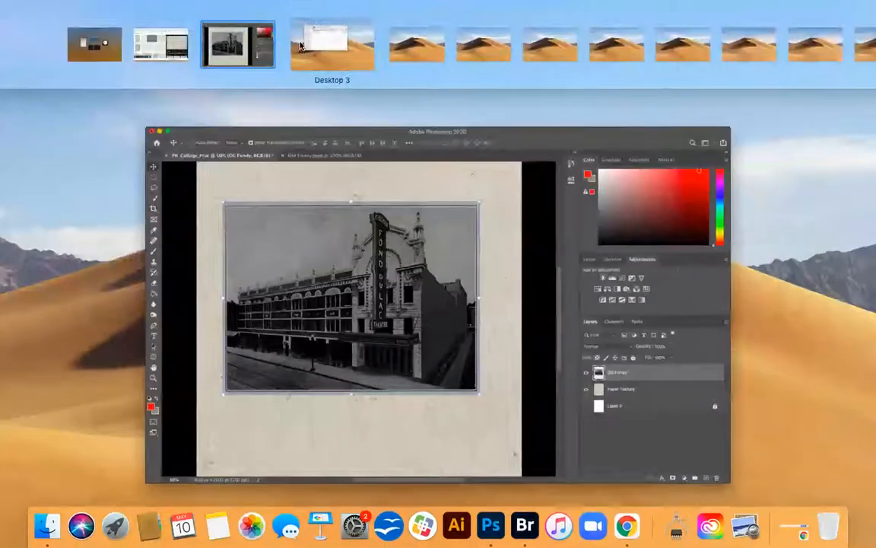
{"action": "left_click", "coordinate": [301, 46]}
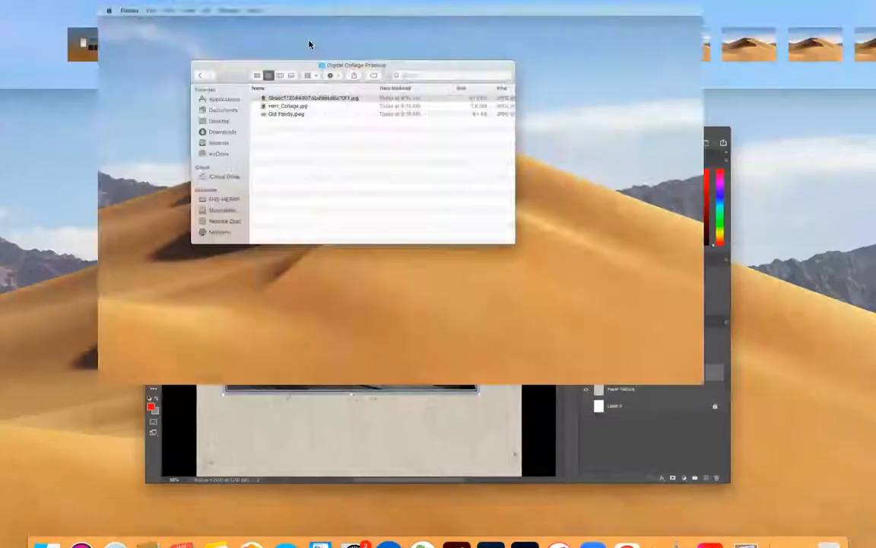
{"action": "left_click", "coordinate": [305, 135]}
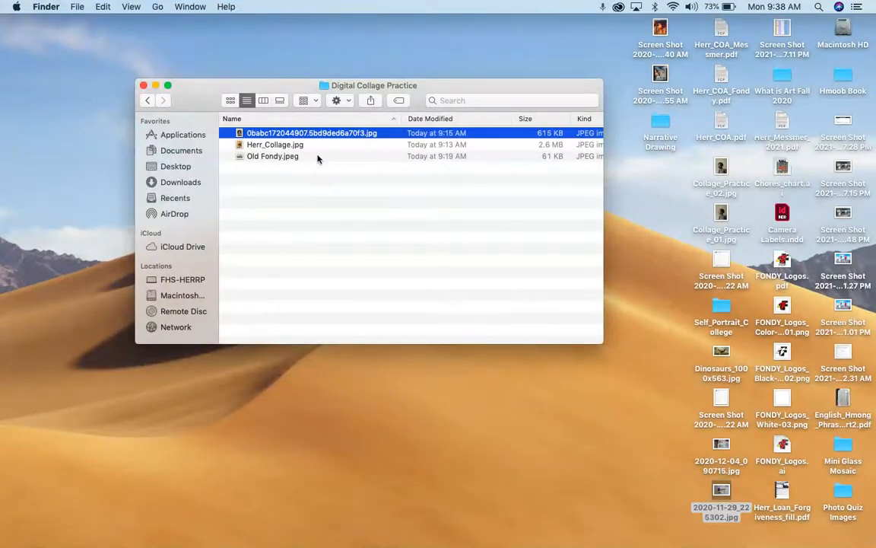
{"action": "key", "text": "space"}
{"action": "key", "text": "space"}
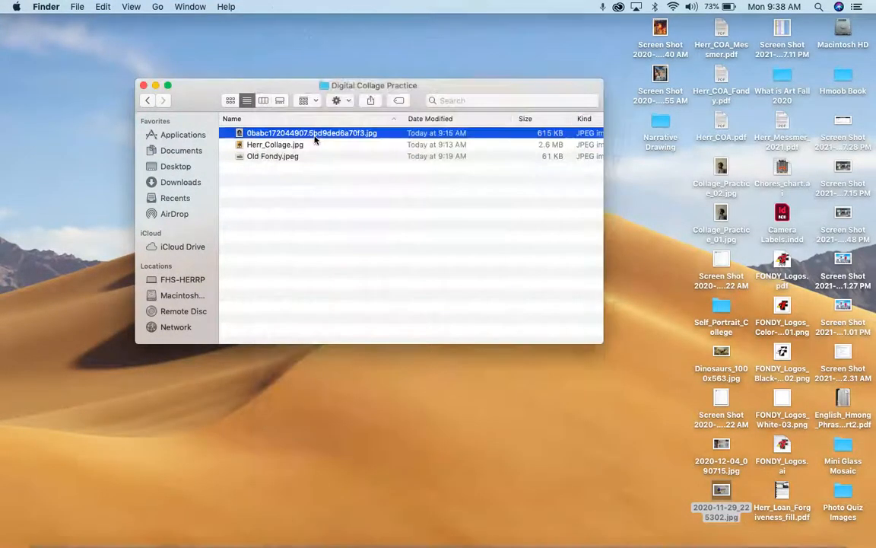
{"action": "key", "text": "ctrl+Up"}
{"action": "left_click", "coordinate": [281, 35]}
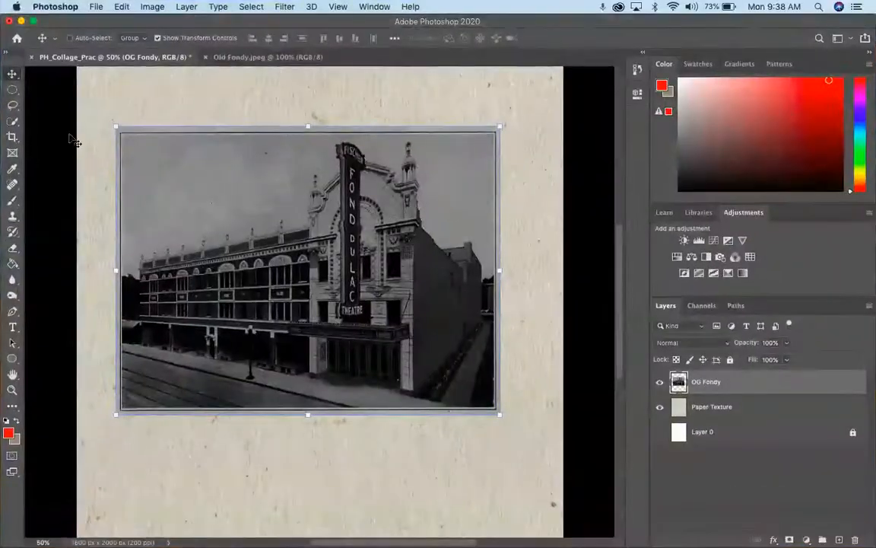
Draw a circular Elliptical Marquee selection around the theatre's sign and facade and add it as a layer mask on OG Fondy
{"action": "left_click", "coordinate": [12, 89]}
{"action": "left_click", "coordinate": [12, 74]}
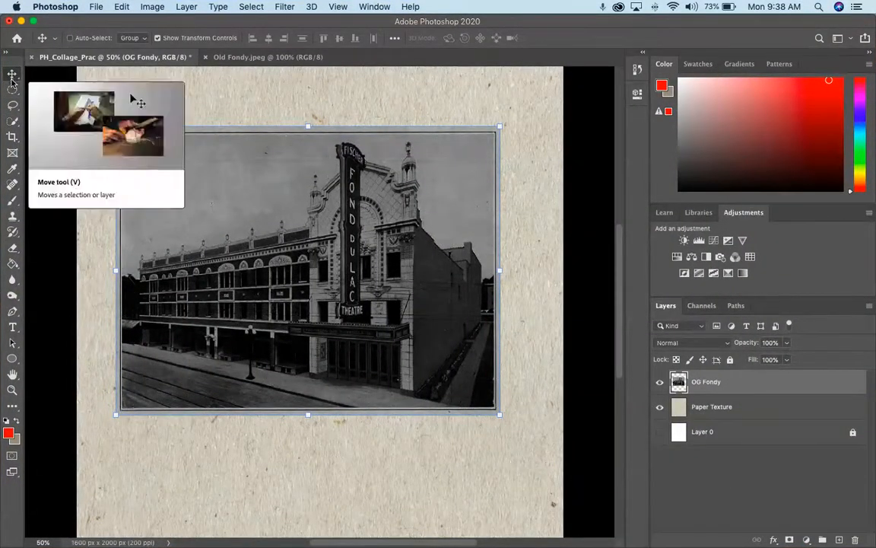
{"action": "left_click", "coordinate": [12, 91]}
{"action": "left_click", "coordinate": [12, 91]}
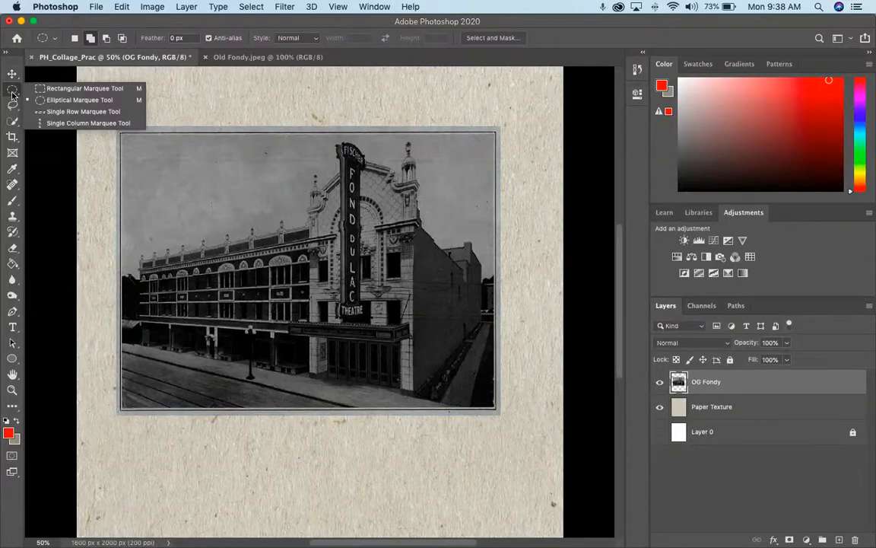
{"action": "left_click", "coordinate": [52, 101]}
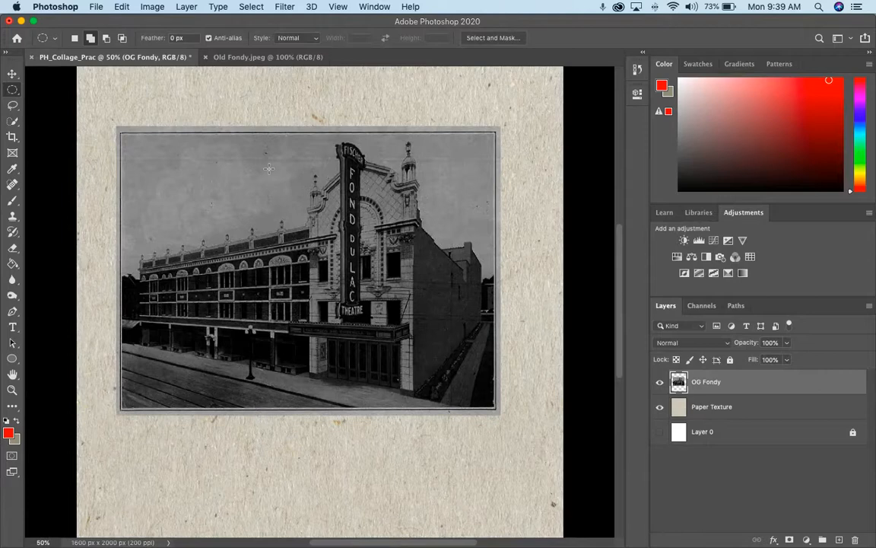
{"action": "left_click_drag", "start_coordinate": [217, 153], "coordinate": [469, 410]}
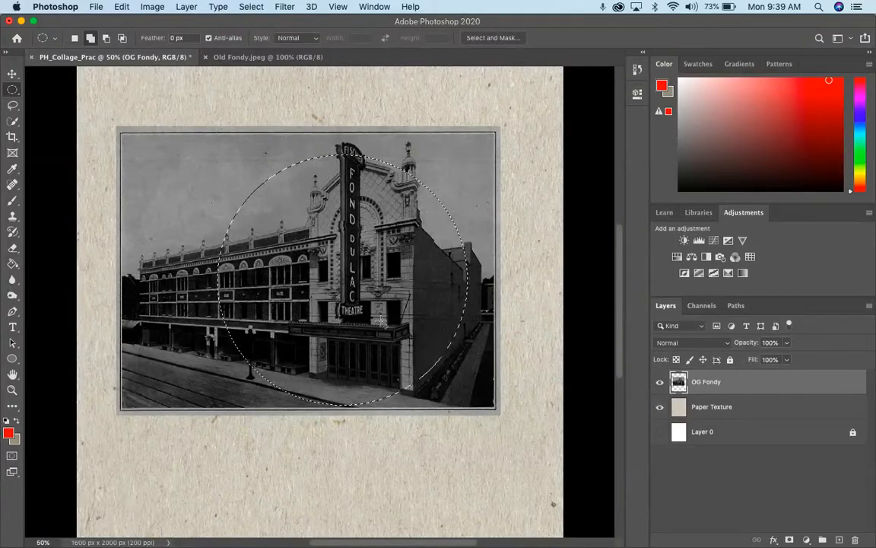
{"action": "left_click", "coordinate": [789, 539]}
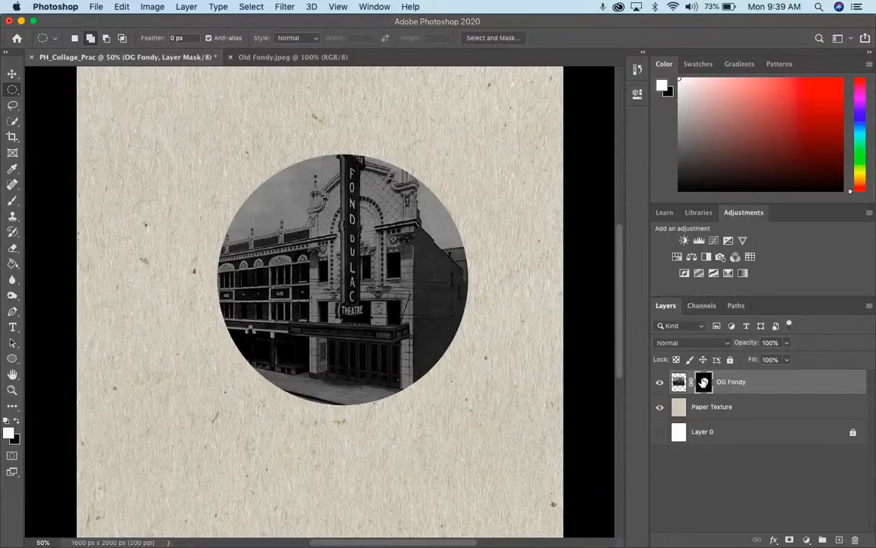
Select the OG Fondy layer's image thumbnail and move the photo with its linked circular mask slightly up and to the left
{"action": "left_click", "coordinate": [678, 383]}
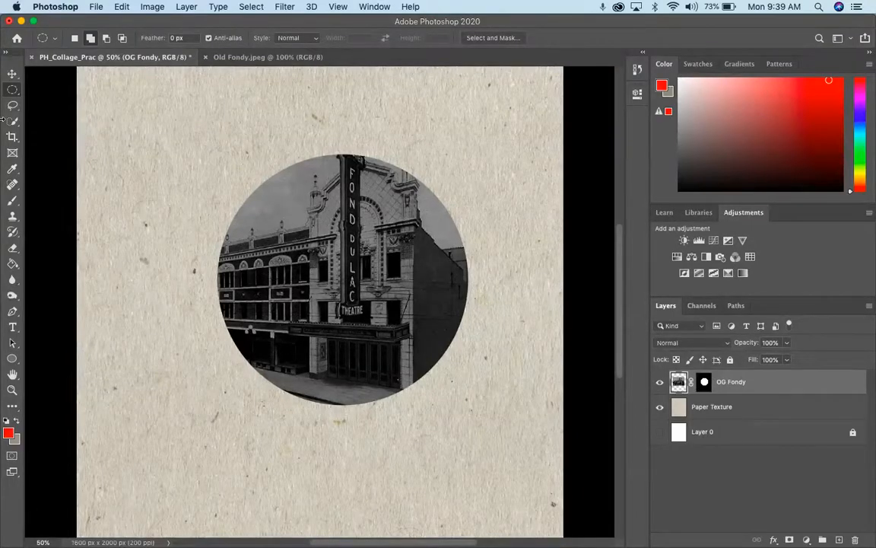
{"action": "left_click", "coordinate": [12, 73]}
{"action": "left_click_drag", "start_coordinate": [293, 231], "coordinate": [267, 222]}
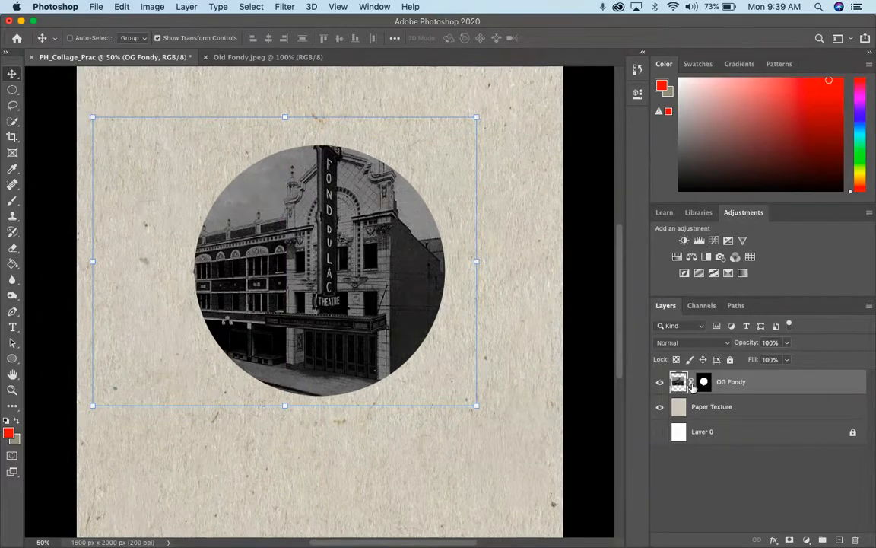
Unlink the mask, reposition the photo inside the circle so the whole theatre sign fits, and scale it to 95.73%
{"action": "left_click_drag", "start_coordinate": [345, 293], "coordinate": [334, 331]}
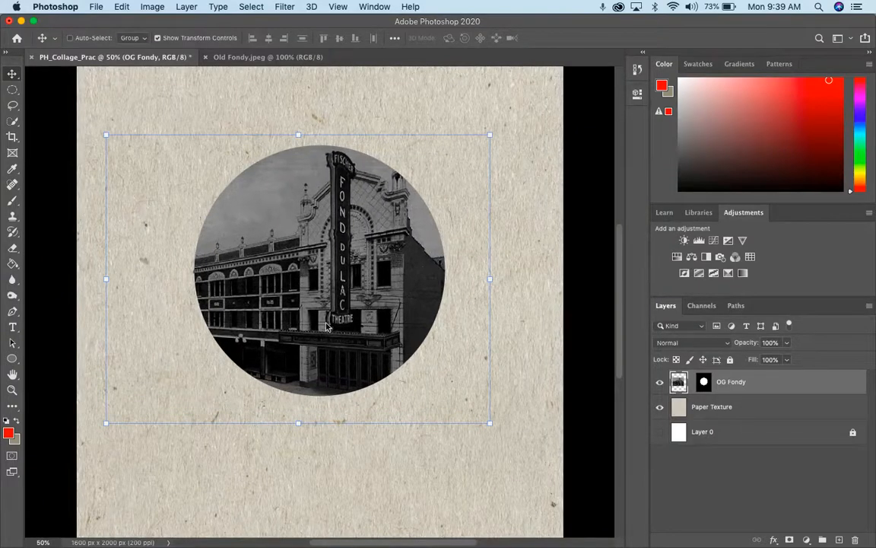
{"action": "left_click_drag", "start_coordinate": [104, 426], "coordinate": [122, 413]}
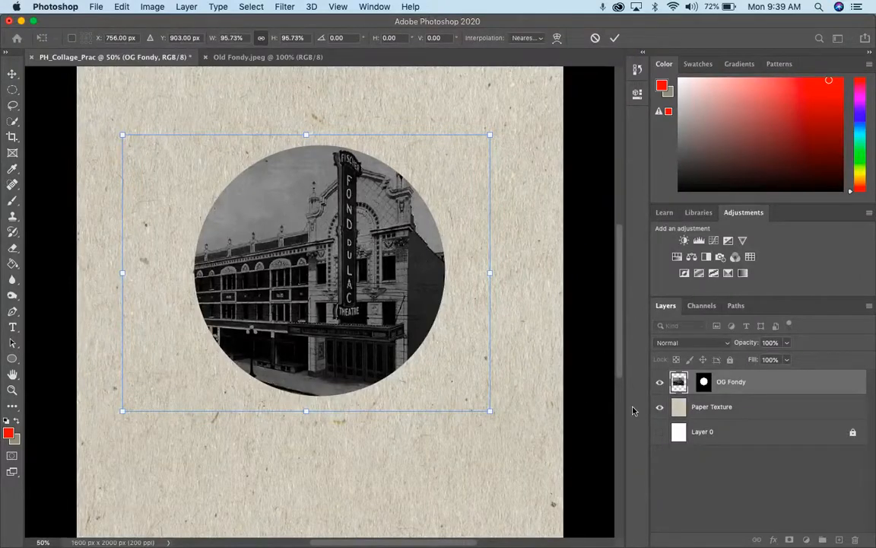
{"action": "key", "text": "Return"}
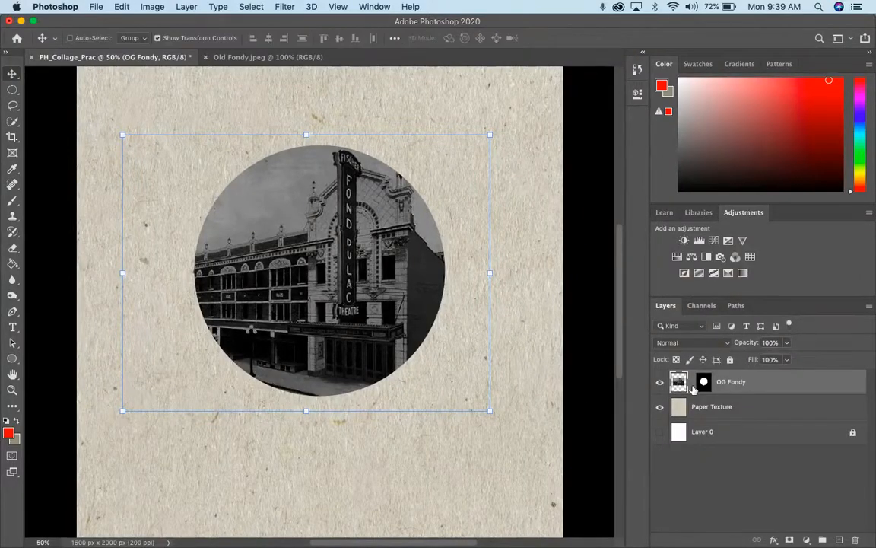
Relink the circular mask to the OG Fondy photo and nudge them together on the page
{"action": "mouse_move", "coordinate": [239, 205]}
{"action": "left_mouse_down"}
{"action": "mouse_move", "coordinate": [224, 199]}
{"action": "mouse_move", "coordinate": [233, 203]}
{"action": "left_mouse_up"}
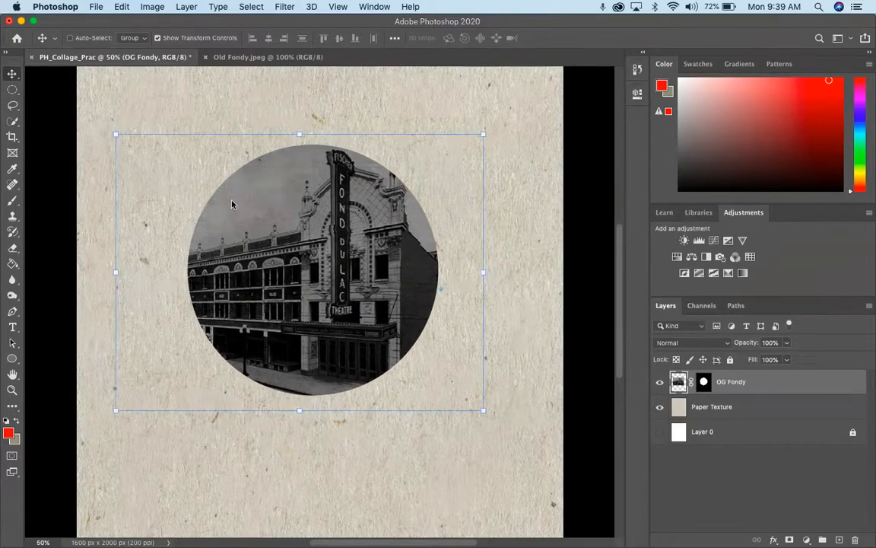
{"action": "key", "text": "super+minus"}
{"action": "left_click_drag", "start_coordinate": [288, 235], "coordinate": [292, 219]}
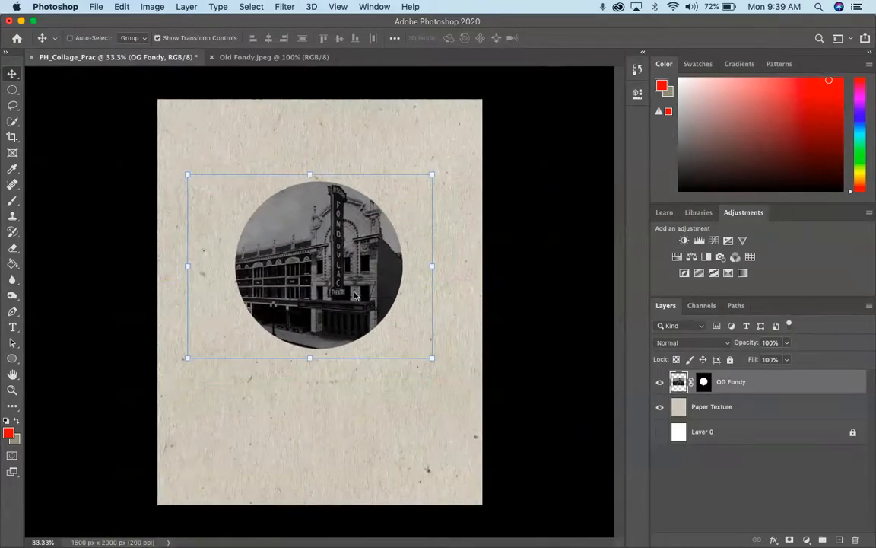
Enlarge the masked theatre photo until the circle spans about two-thirds of the page width, place it above the page centre, and apply the transformation
{"action": "left_click_drag", "start_coordinate": [432, 359], "coordinate": [484, 396]}
{"action": "left_click_drag", "start_coordinate": [376, 319], "coordinate": [353, 297]}
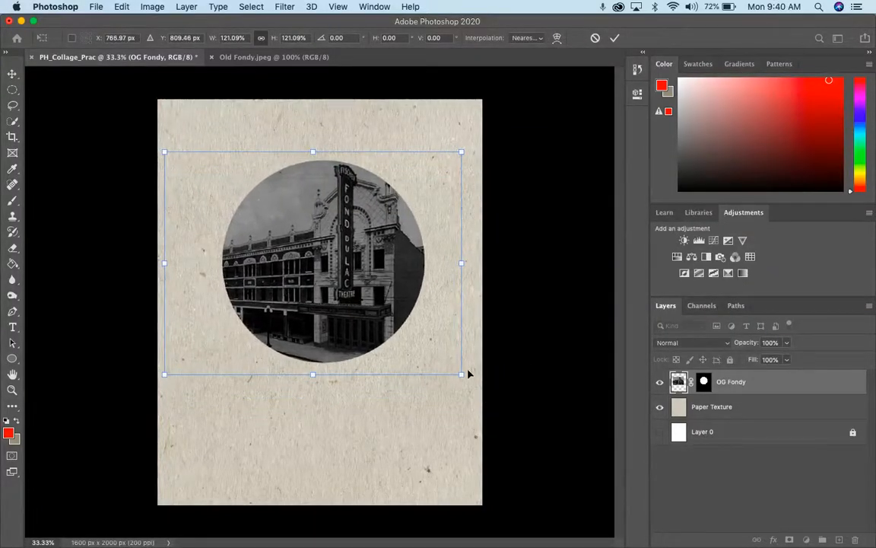
{"action": "left_click_drag", "start_coordinate": [461, 374], "coordinate": [472, 382]}
{"action": "left_click_drag", "start_coordinate": [363, 312], "coordinate": [366, 316]}
{"action": "key", "text": "Return"}
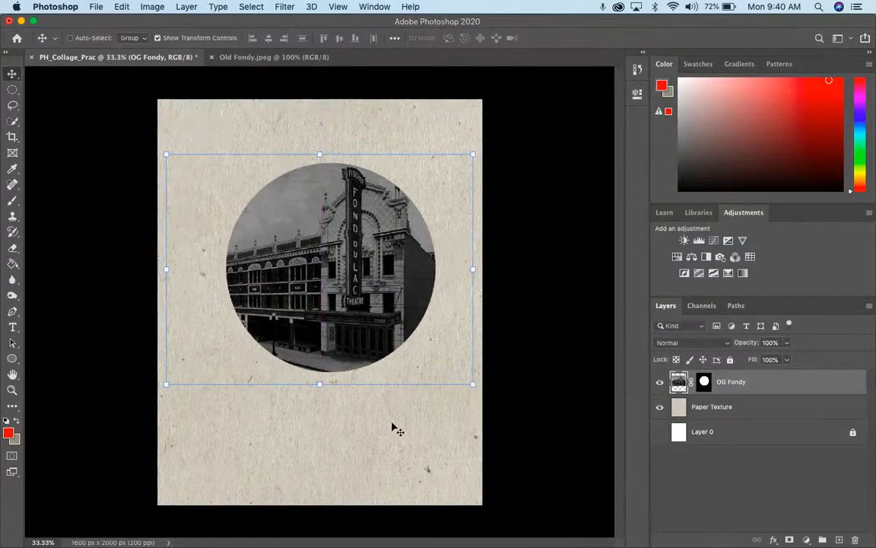
Switch to the minimized Chrome window
{"action": "mouse_move", "coordinate": [525, 536]}
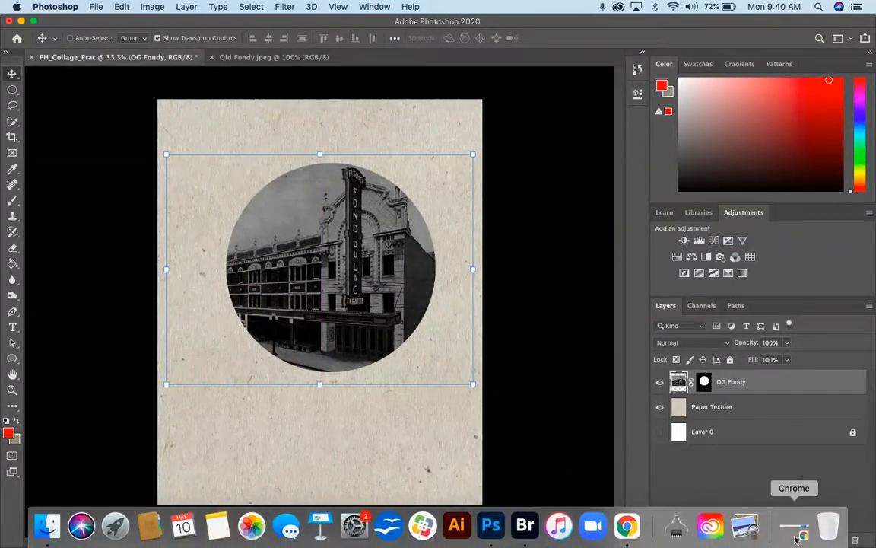